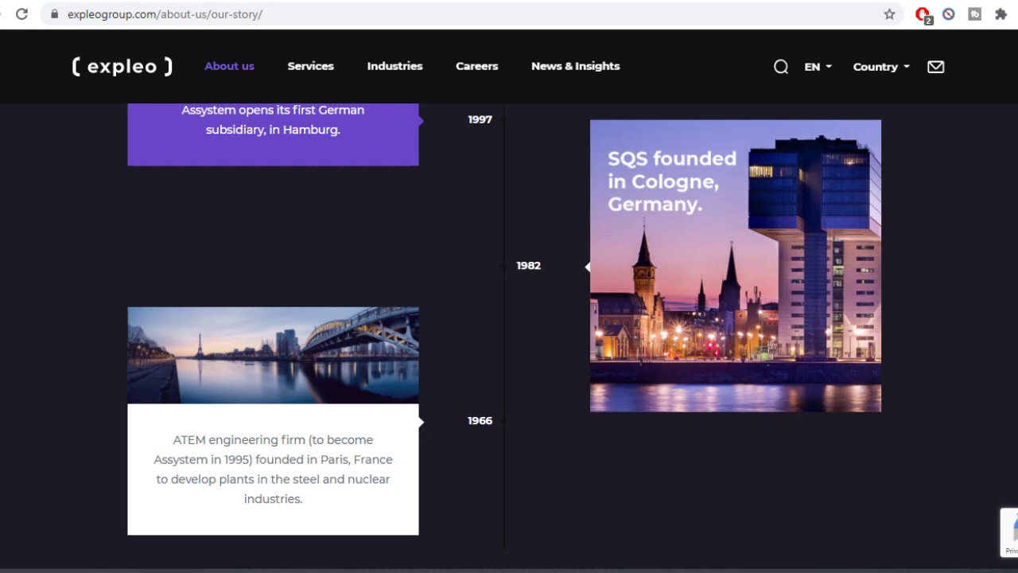
Step: Read the 1966 ATEM founding card, highlighting the word 'founded' and the year 1966
scroll(509, 334, down, 1)
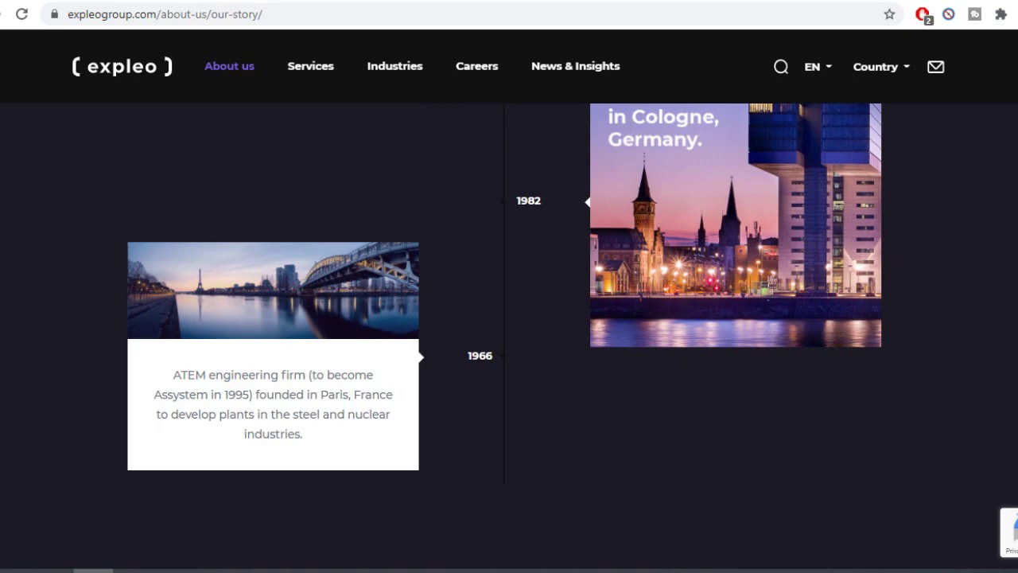
scroll(436, 449, down, 1)
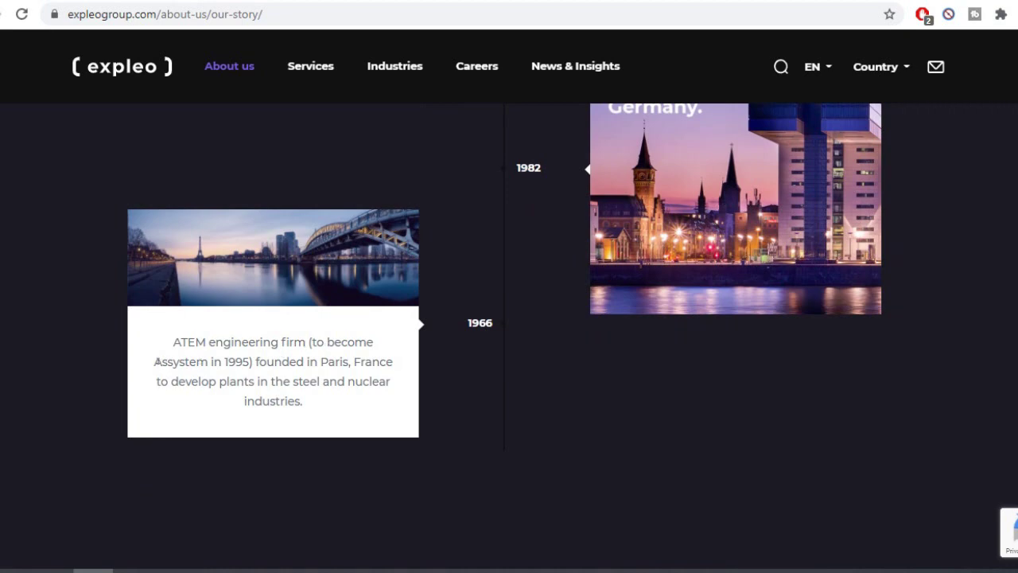
drag(156, 361, 245, 361)
click(277, 363)
double_click(278, 363)
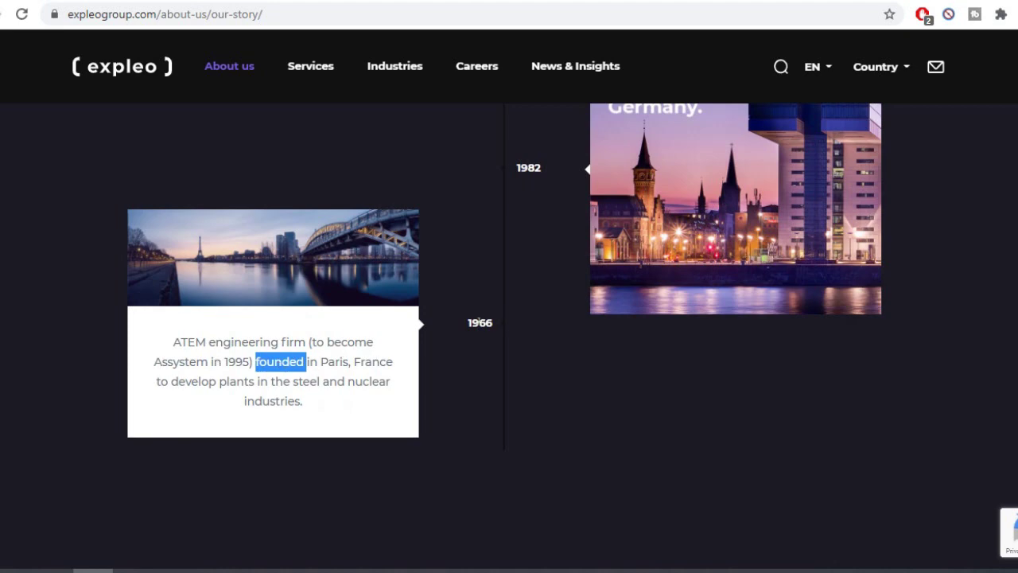
double_click(480, 322)
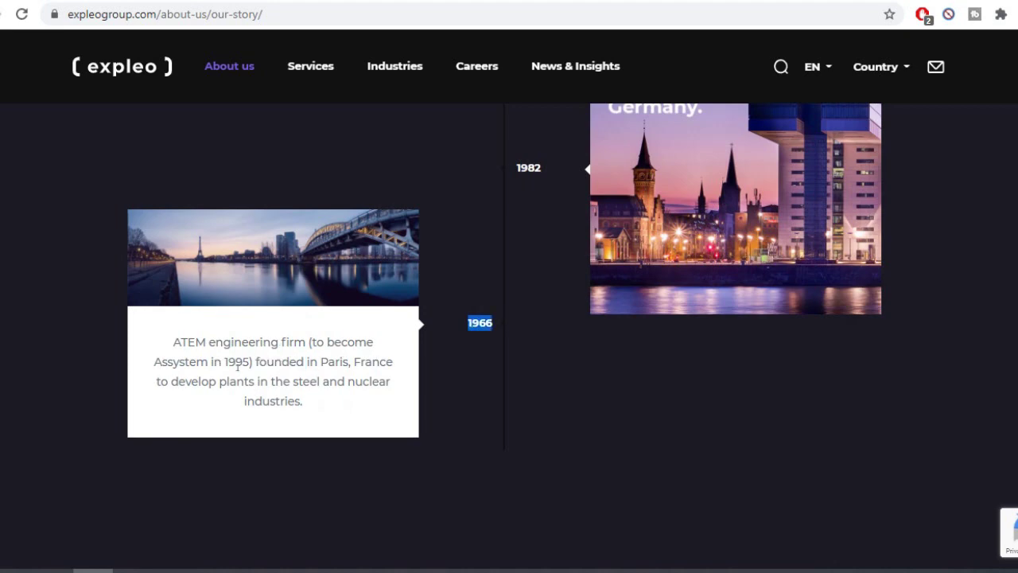
click(316, 377)
Step: Move up the timeline past the 1997 card toward the 2013–2017 milestones
scroll(509, 333, up, 2)
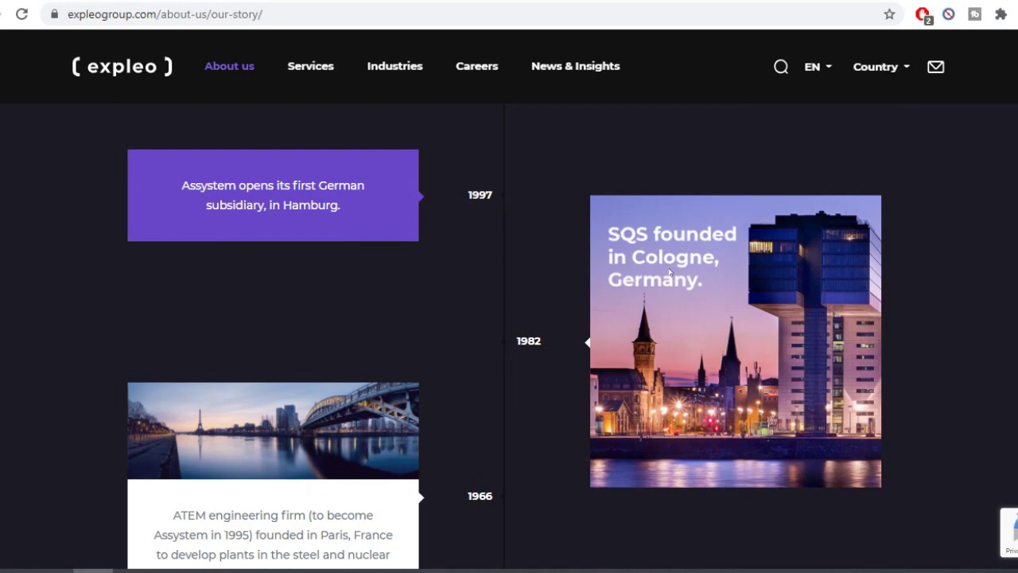
scroll(962, 358, up, 3)
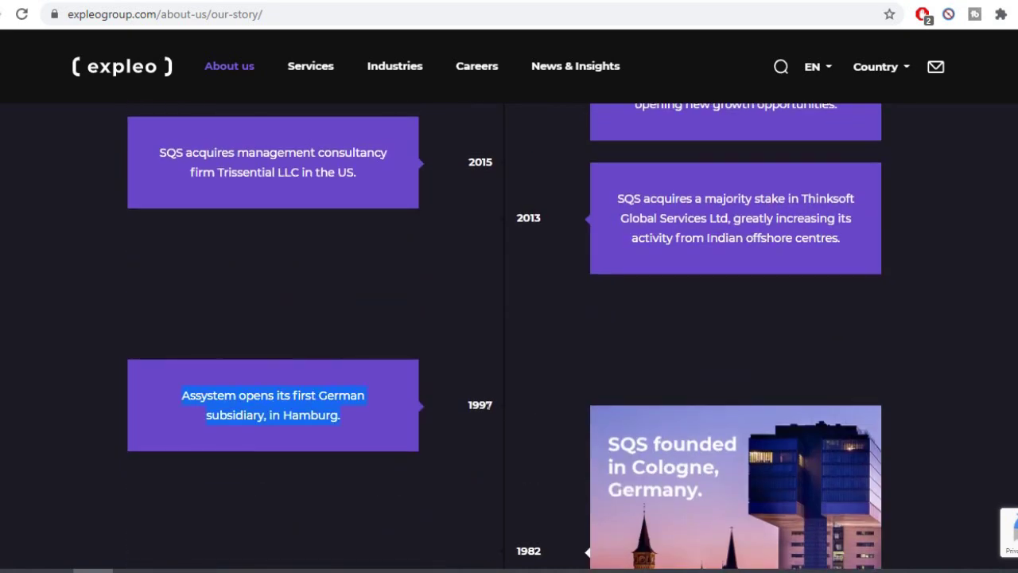
double_click(480, 404)
scroll(759, 275, up, 1)
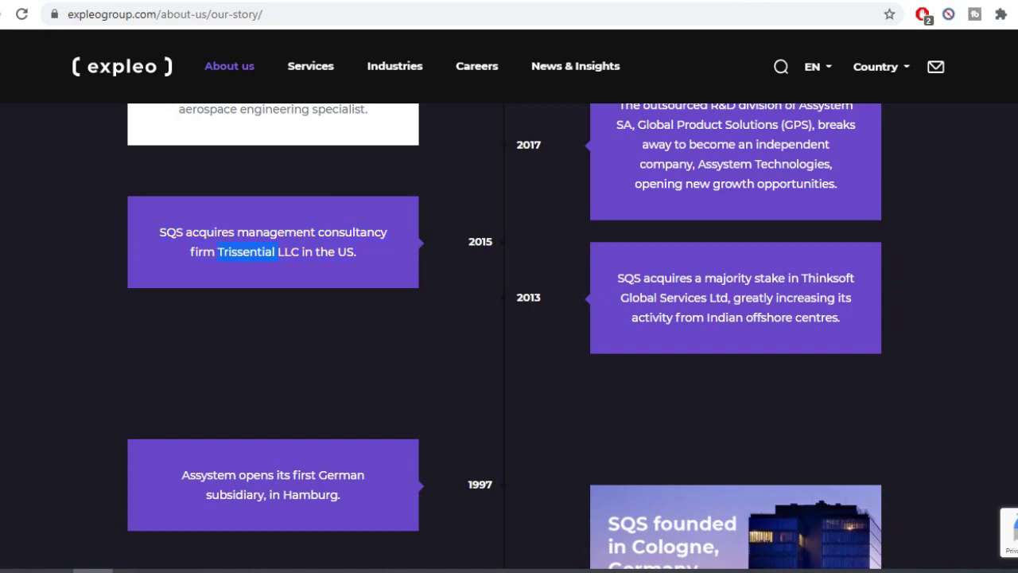
Step: Reach the SQS acquisition card and highlight its text, including 'Software Quality Systems AG'
scroll(505, 337, up, 2)
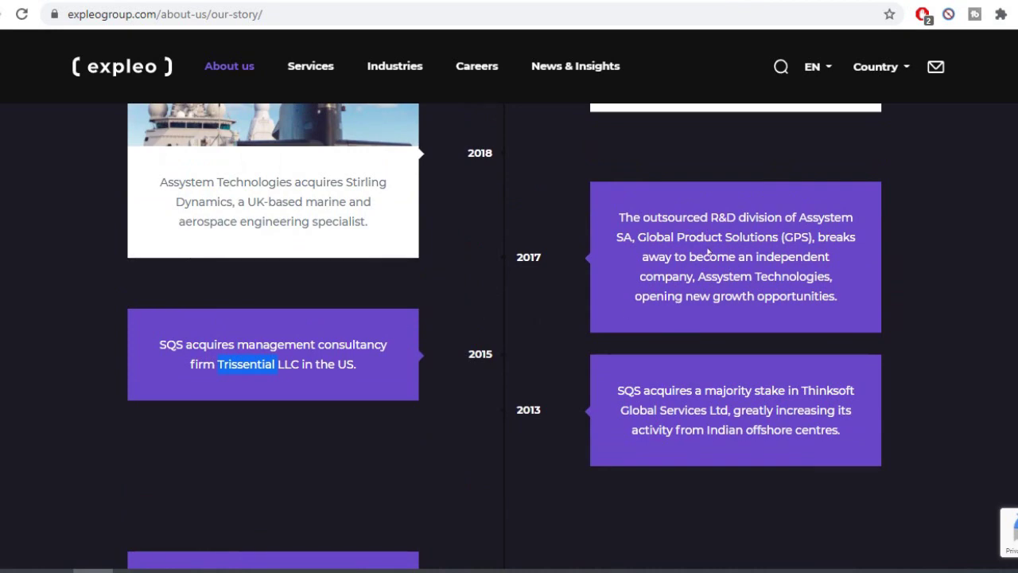
scroll(707, 252, up, 4)
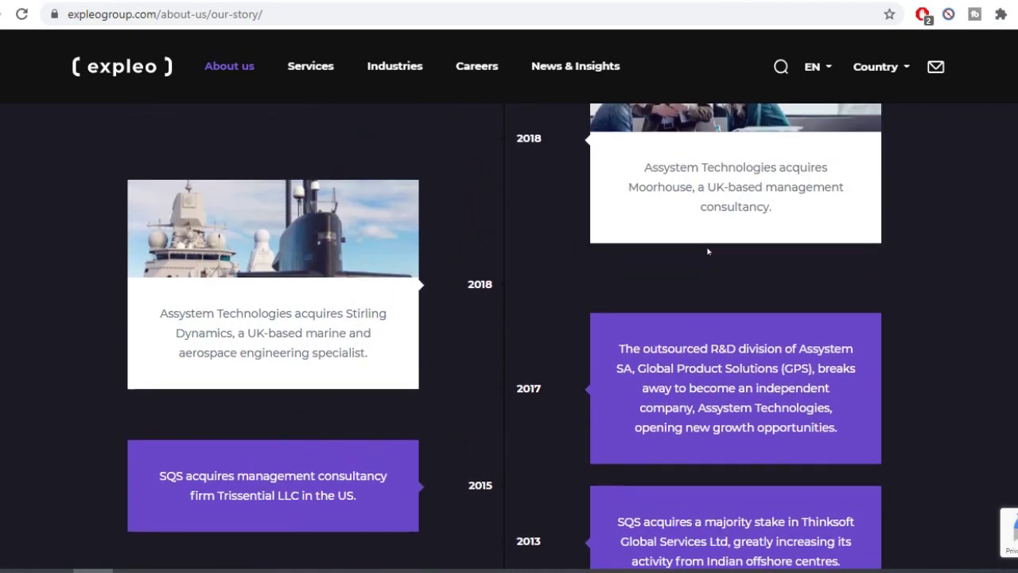
scroll(709, 251, up, 1)
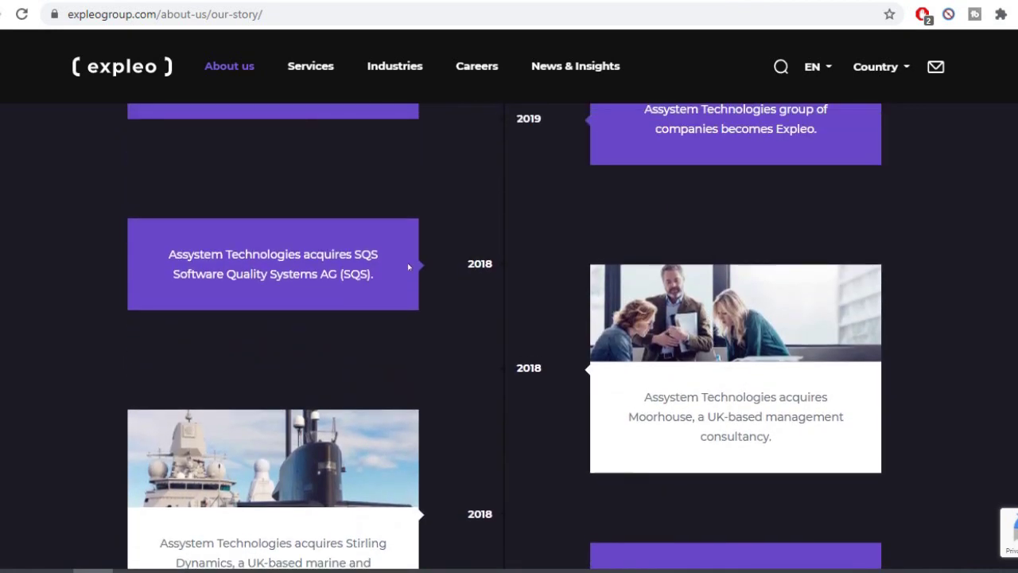
triple_click(270, 252)
double_click(252, 252)
drag(164, 278, 340, 276)
click(382, 284)
Step: Continue up to the 2019–2020 rebrand, new offices, new CEO and anniversary entries
scroll(393, 283, up, 3)
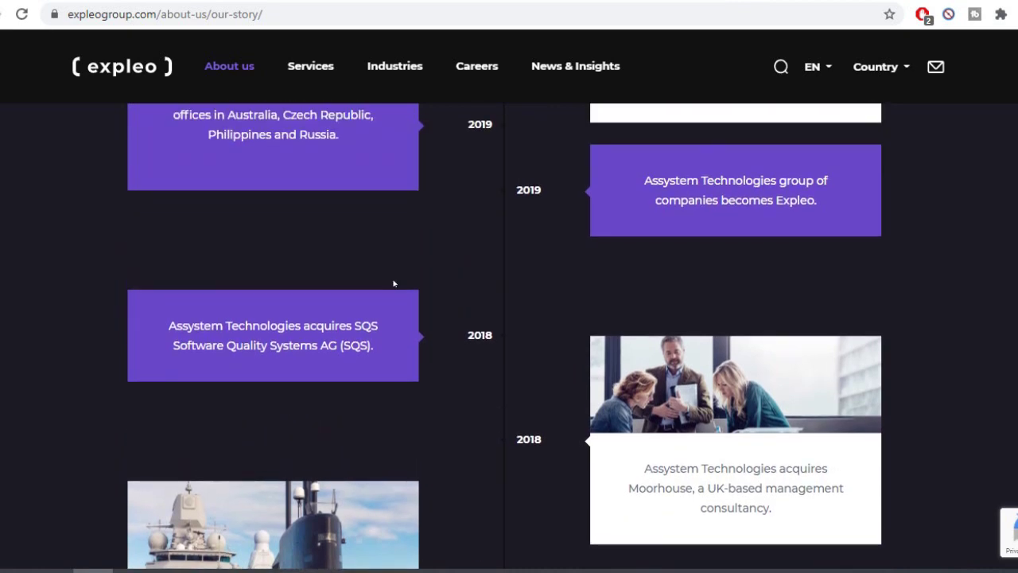
scroll(404, 286, up, 1)
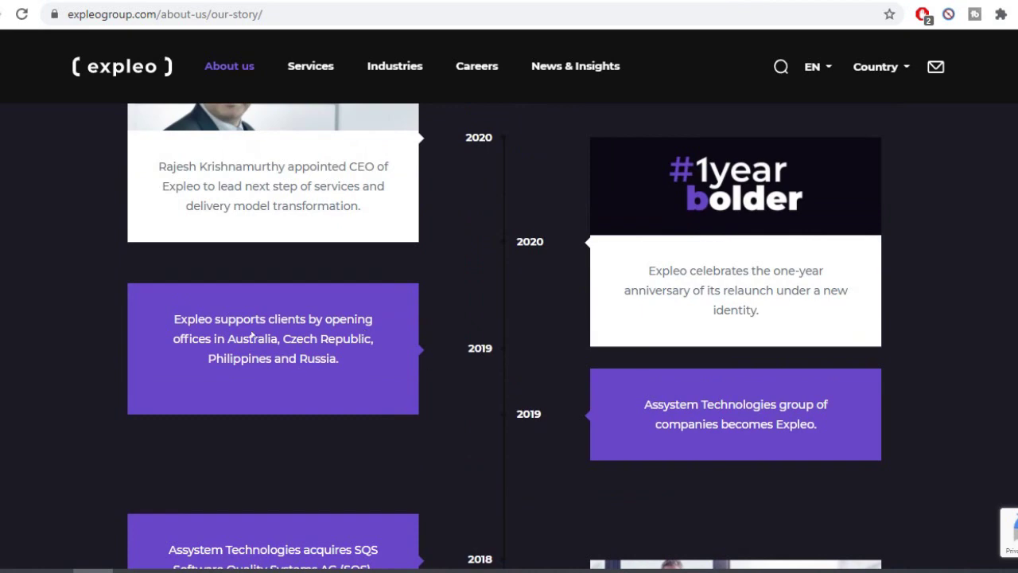
scroll(227, 319, down, 2)
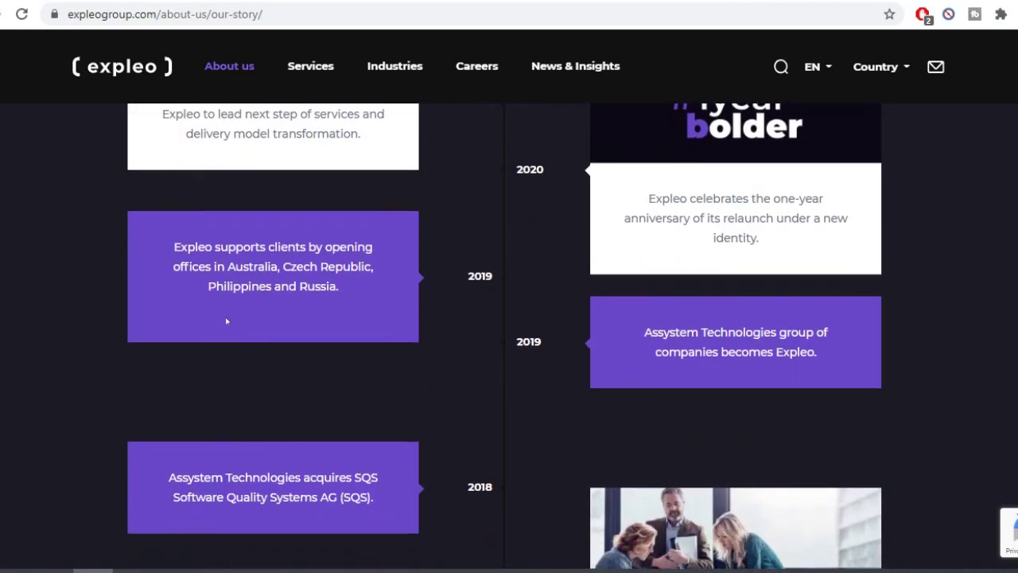
scroll(226, 320, up, 2)
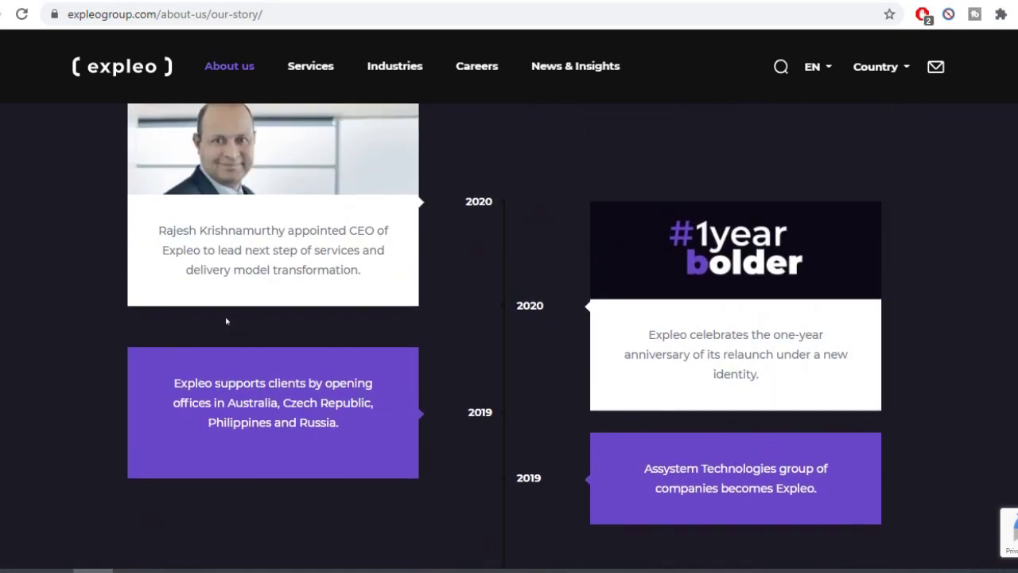
scroll(226, 320, up, 1)
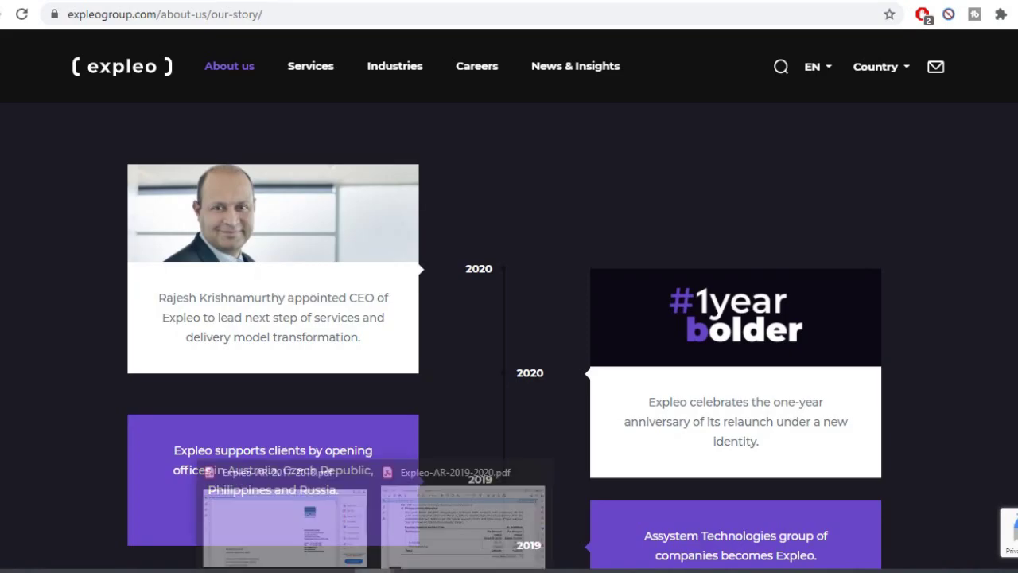
Step: In Expleo-AR-2019-2020.pdf page 179, highlight the revenue note's single reportable segment sentence
click(374, 570)
drag(500, 139, 513, 170)
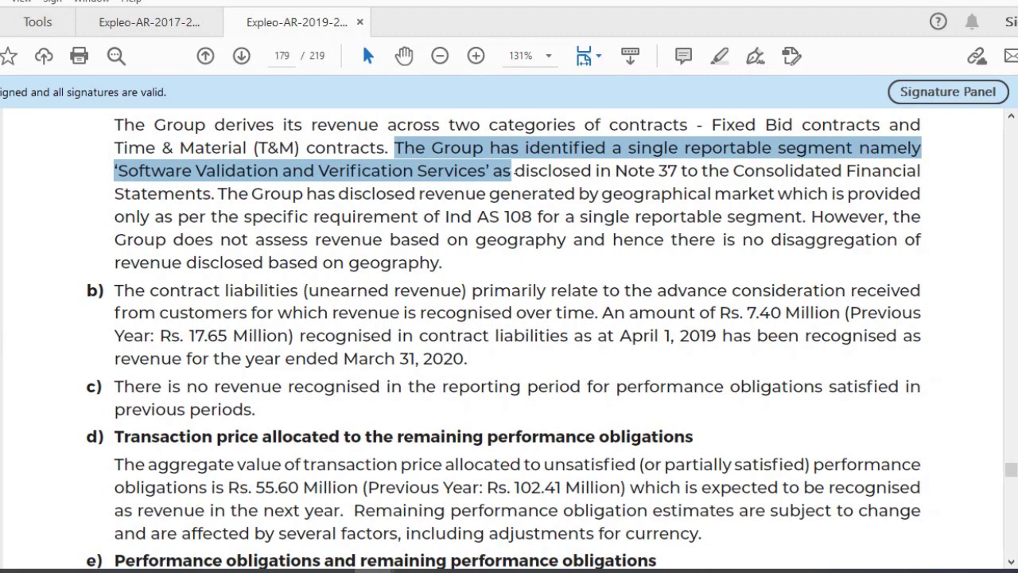
drag(511, 172, 490, 171)
triple_click(403, 159)
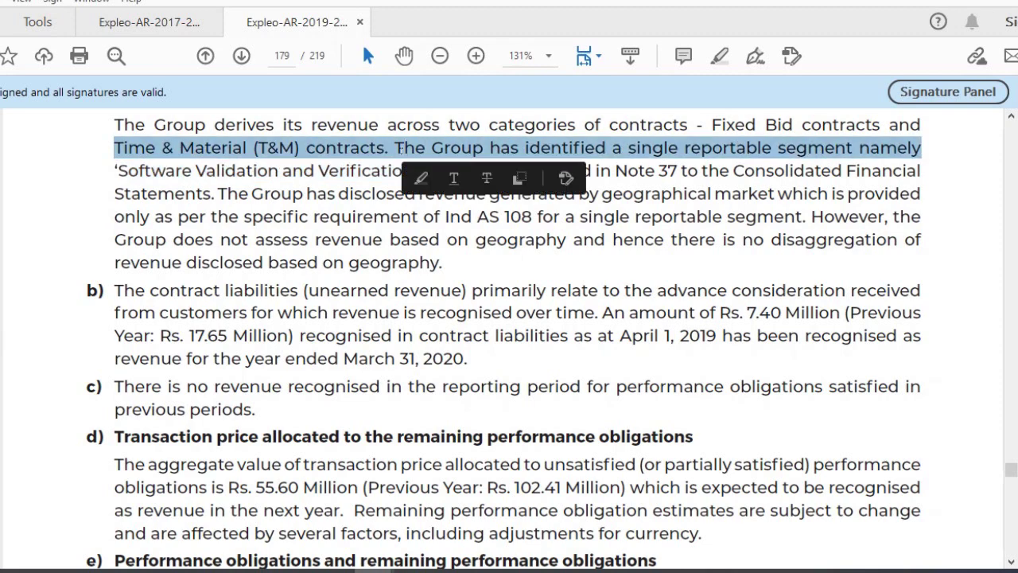
key(ctrl+a)
click(614, 217)
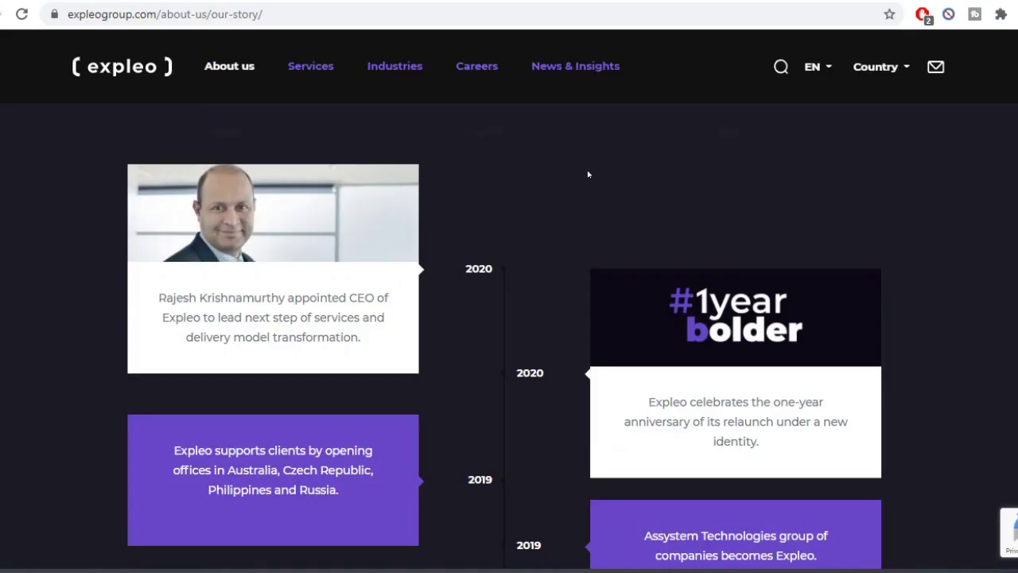
mouse_move(315, 67)
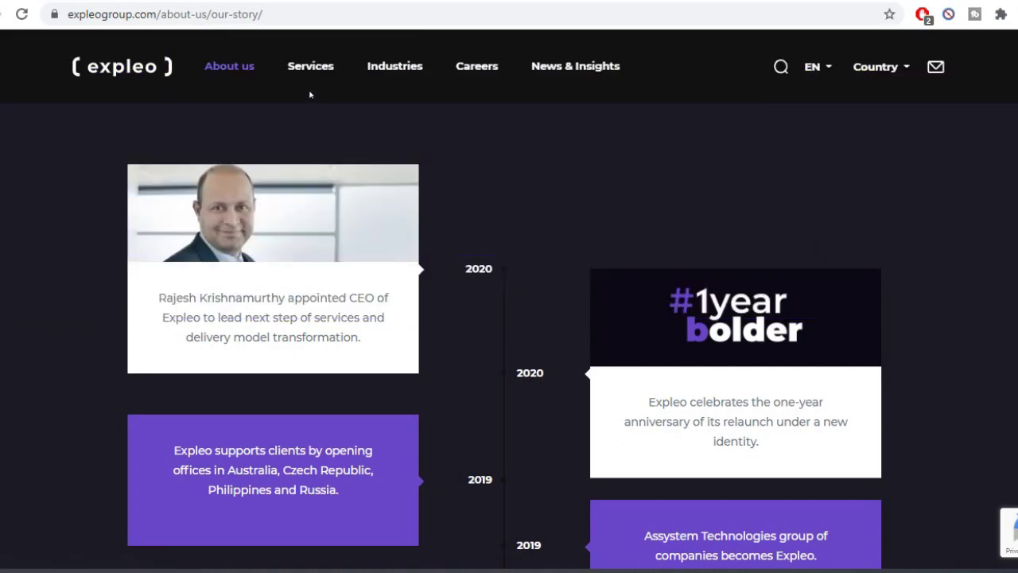
Step: Leave the Expleo site's Services menu for Tickertape's Expleo Solutions Ltd holdings page
mouse_move(310, 87)
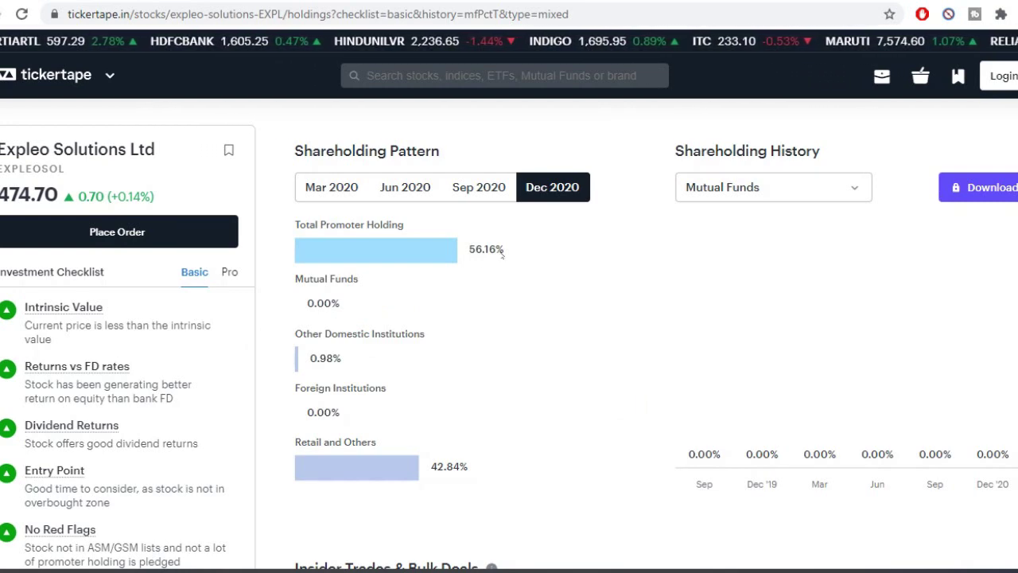
Step: Note the Dec 2020 holdings: promoters 56.16%, retail 42.84%, other domestic 0.98%, foreign 0.00%
drag(469, 249, 505, 249)
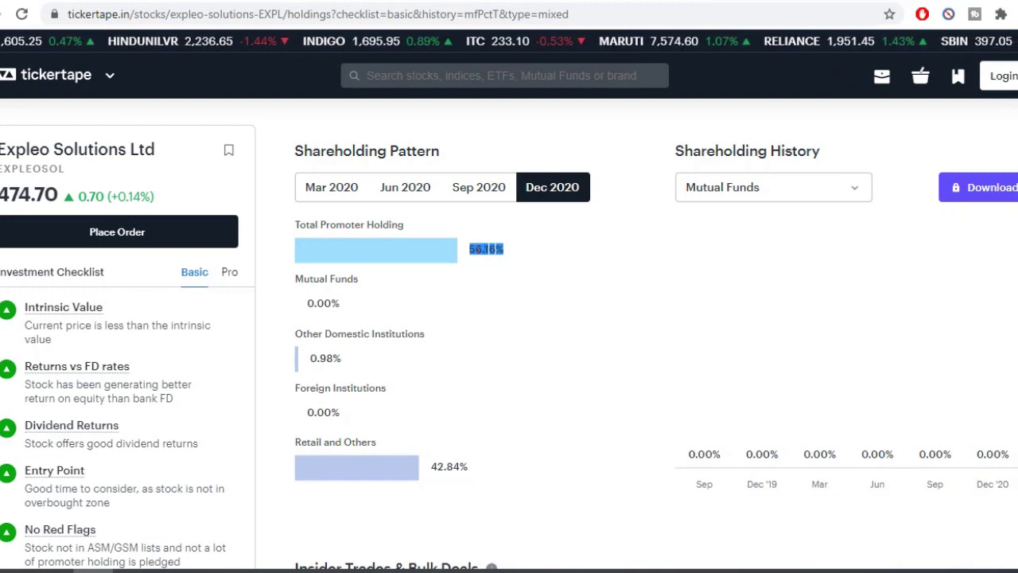
drag(469, 249, 504, 249)
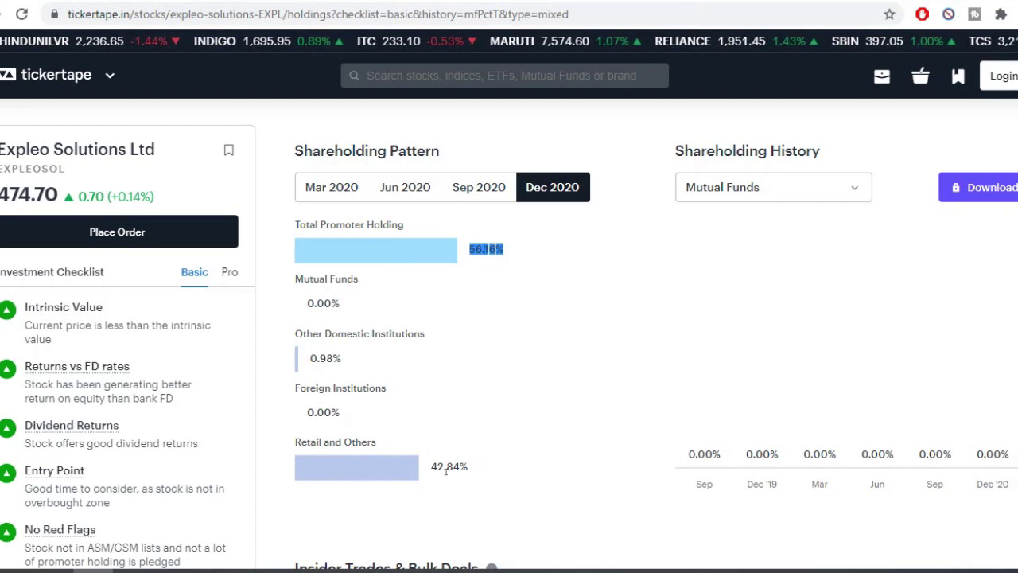
drag(296, 275, 397, 227)
click(482, 385)
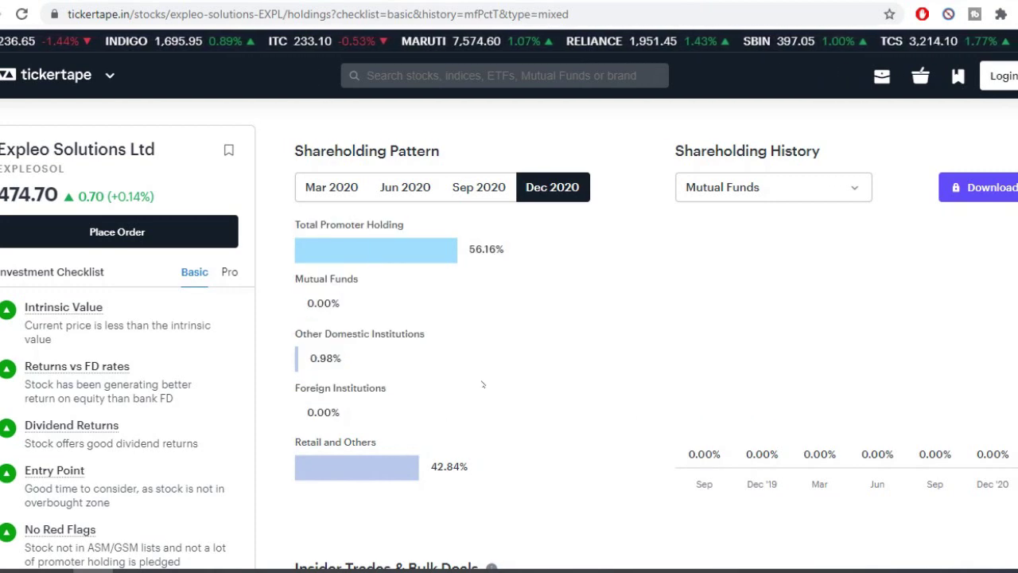
double_click(436, 466)
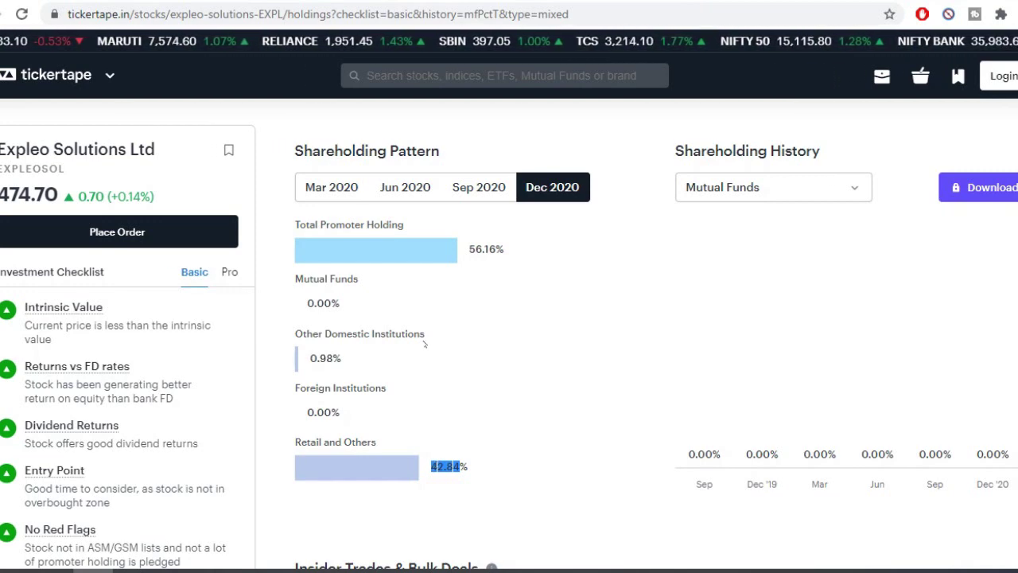
click(446, 269)
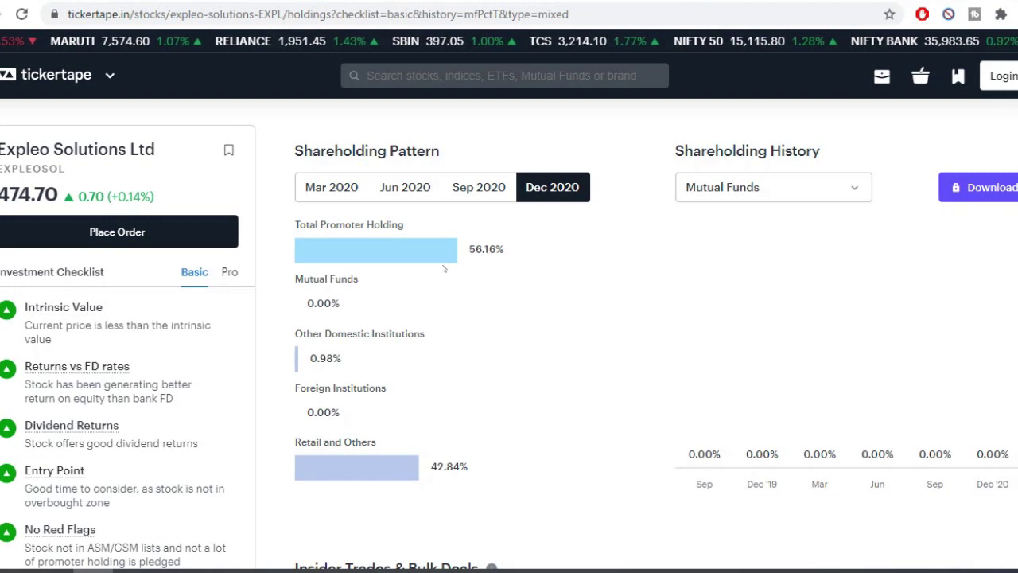
double_click(322, 412)
double_click(322, 357)
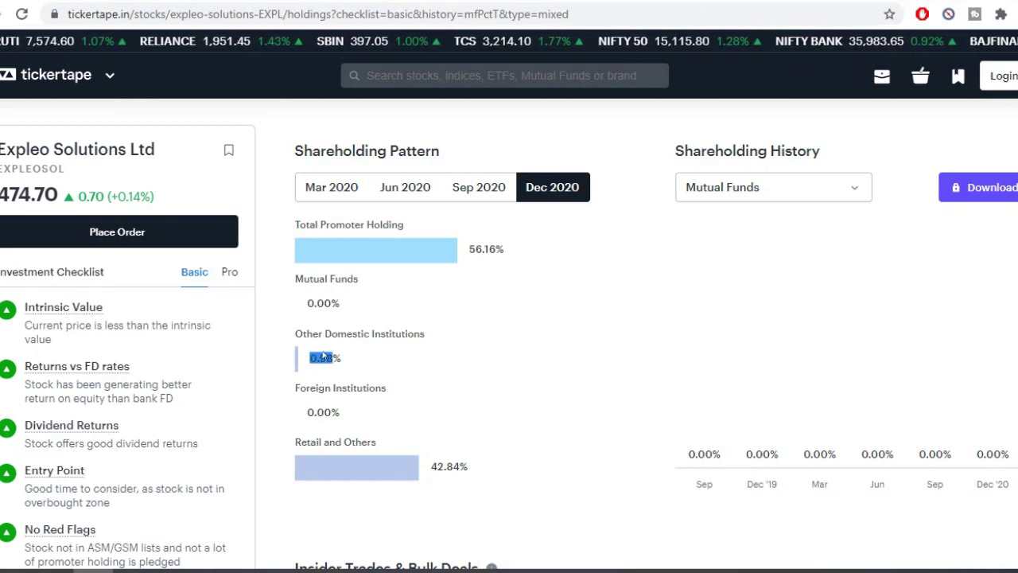
drag(294, 284, 471, 147)
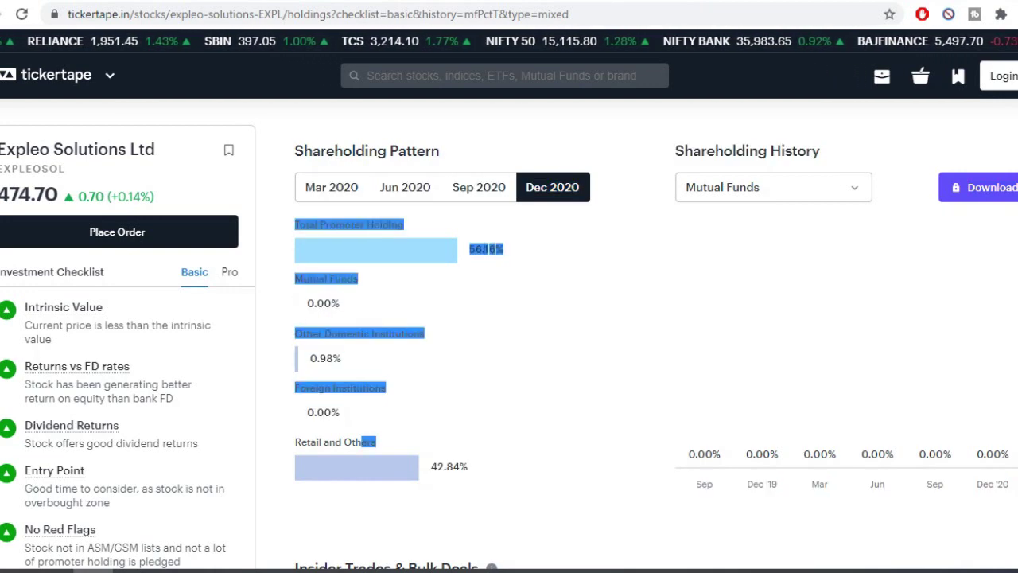
click(508, 253)
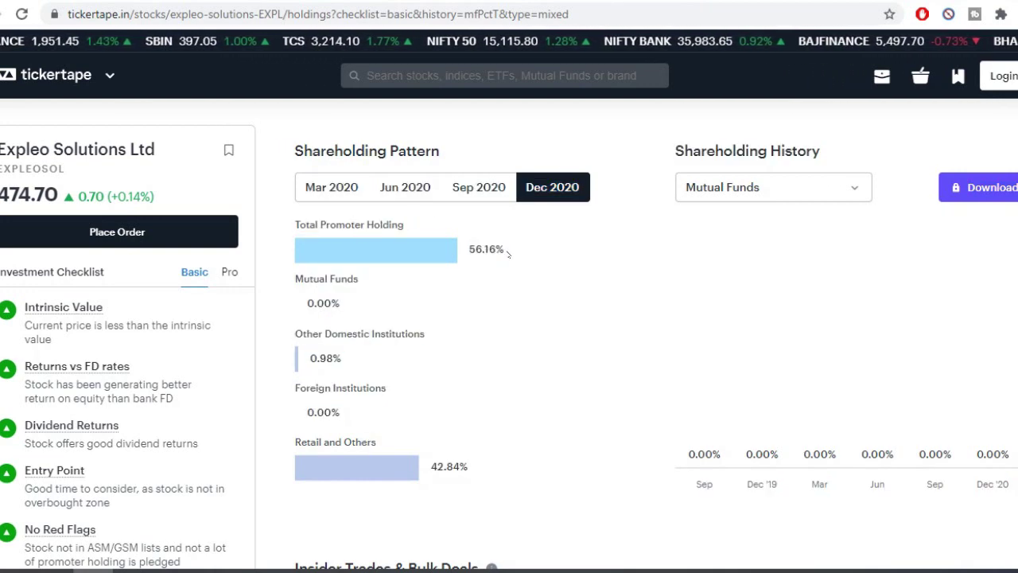
Step: Show Other Domestic Institutions history, noting Sep at 0.21% and Dec '20 at 0.98%
click(647, 235)
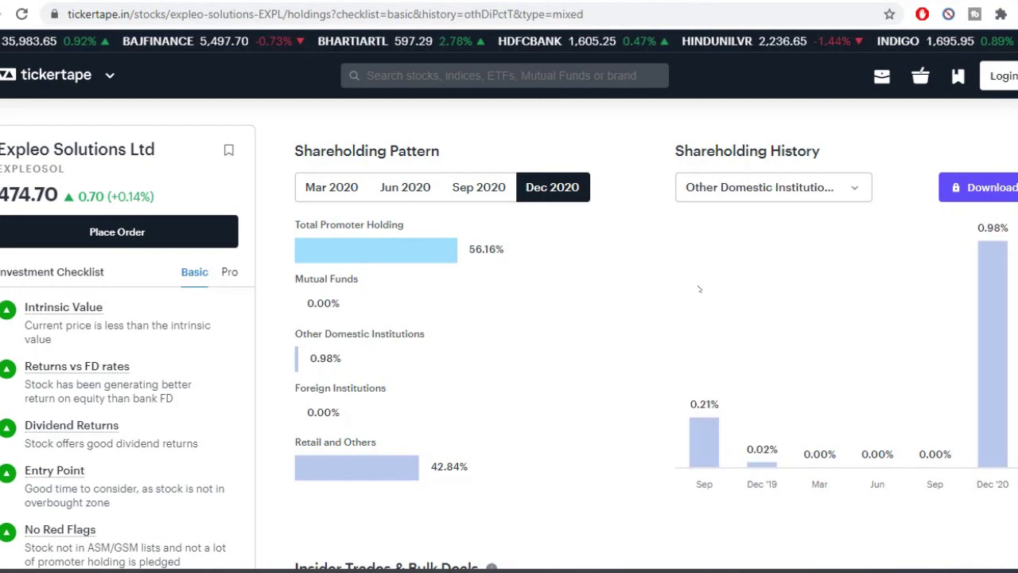
mouse_move(703, 402)
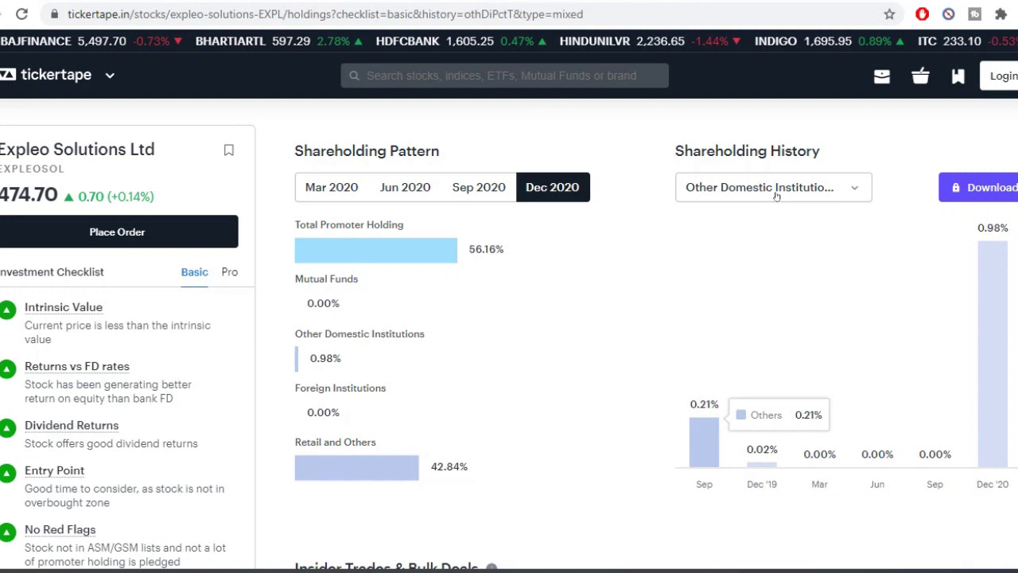
double_click(704, 404)
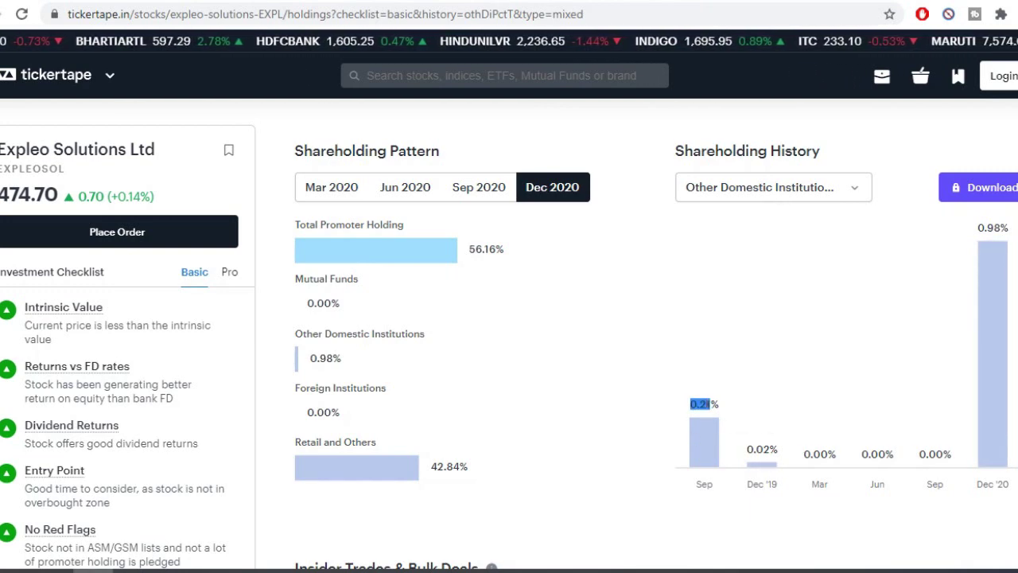
click(710, 450)
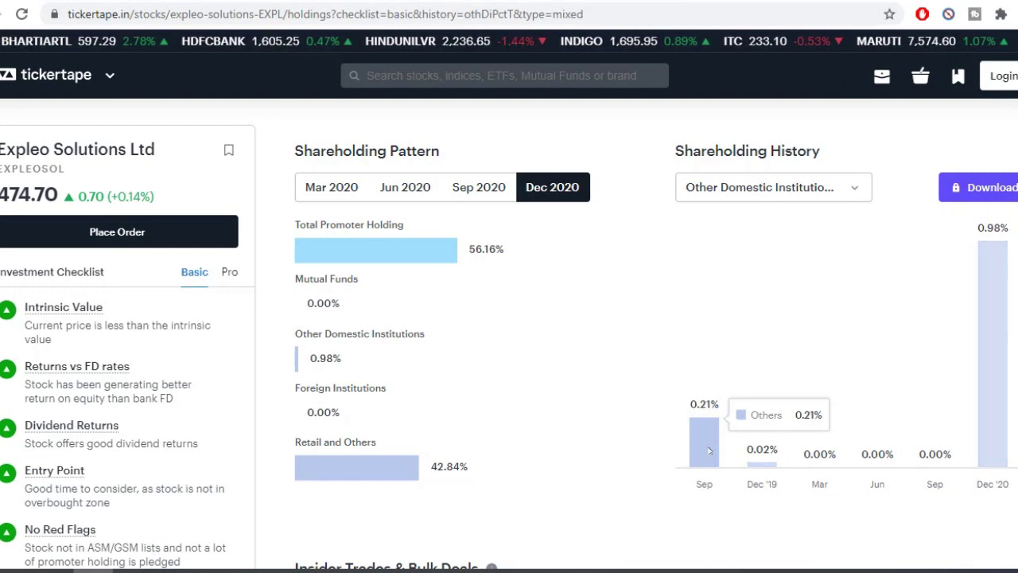
double_click(714, 404)
double_click(1000, 235)
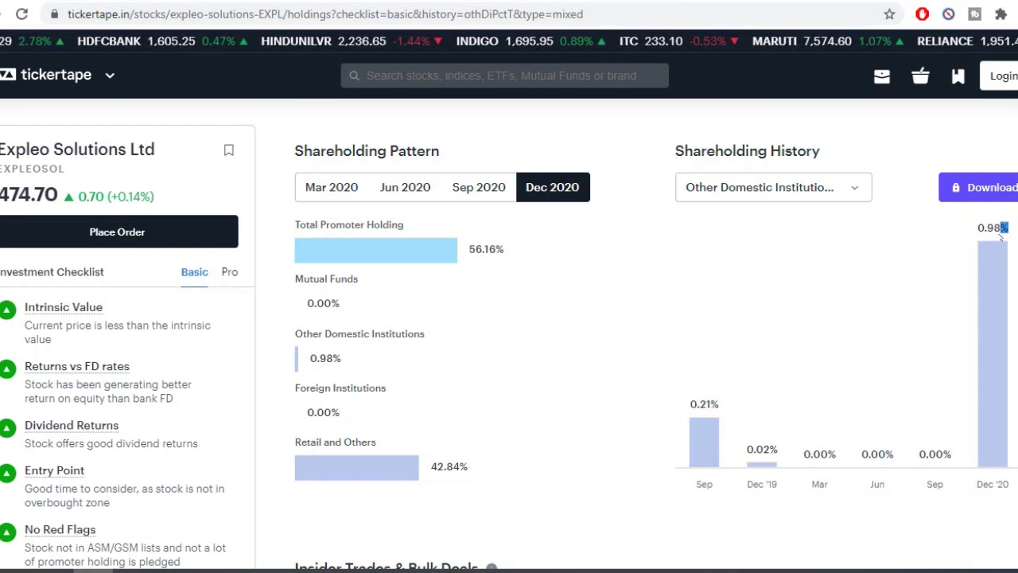
double_click(992, 229)
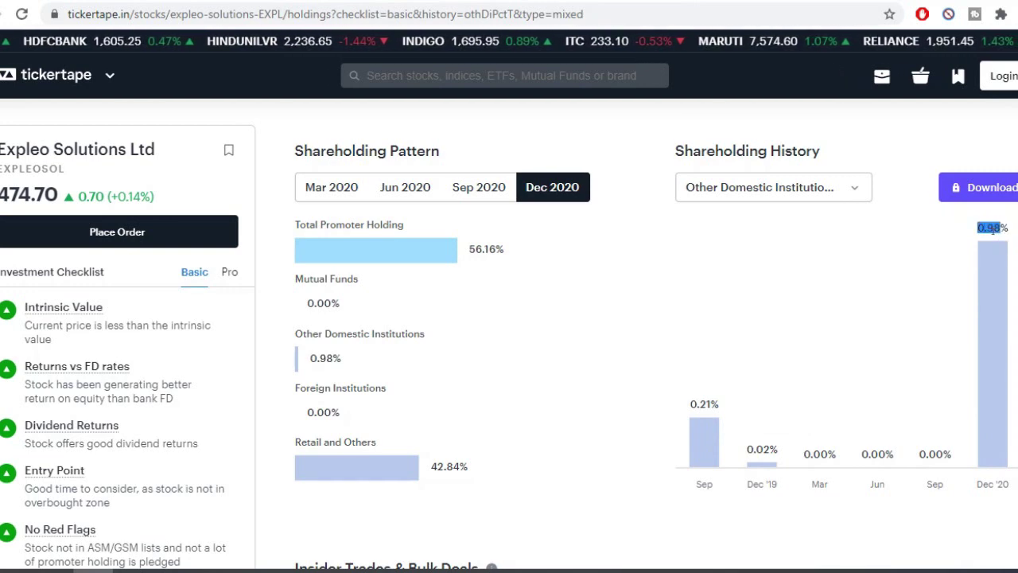
Step: Switch the history chart to Foreign Institutions, then Mutual Funds, and return to Calc
click(791, 181)
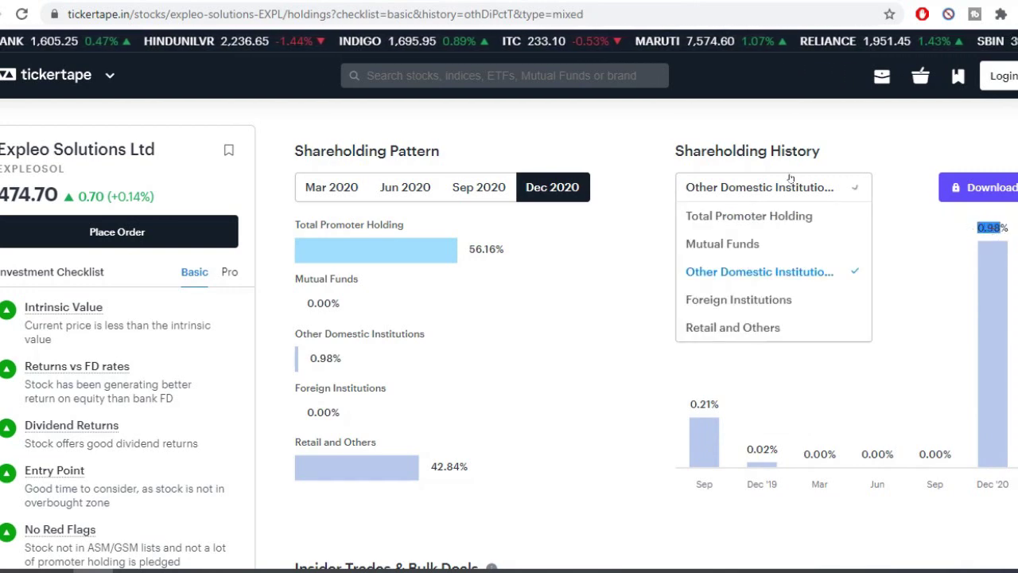
click(739, 300)
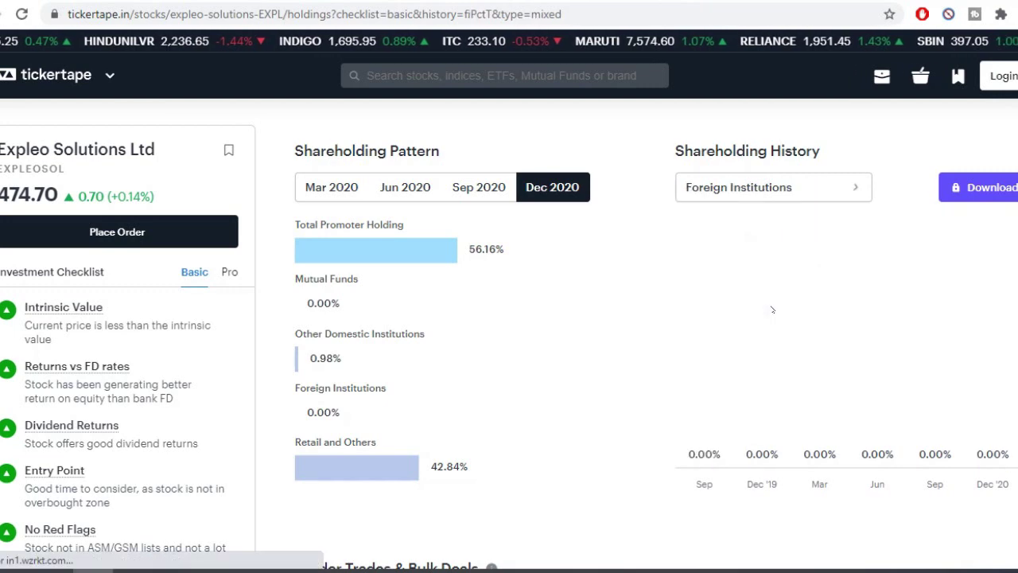
click(748, 198)
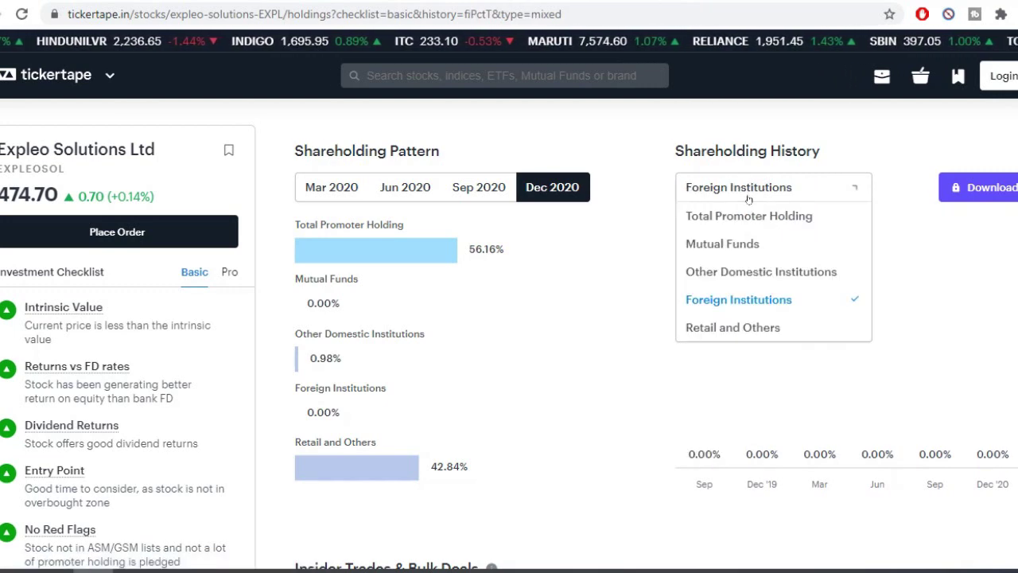
click(743, 243)
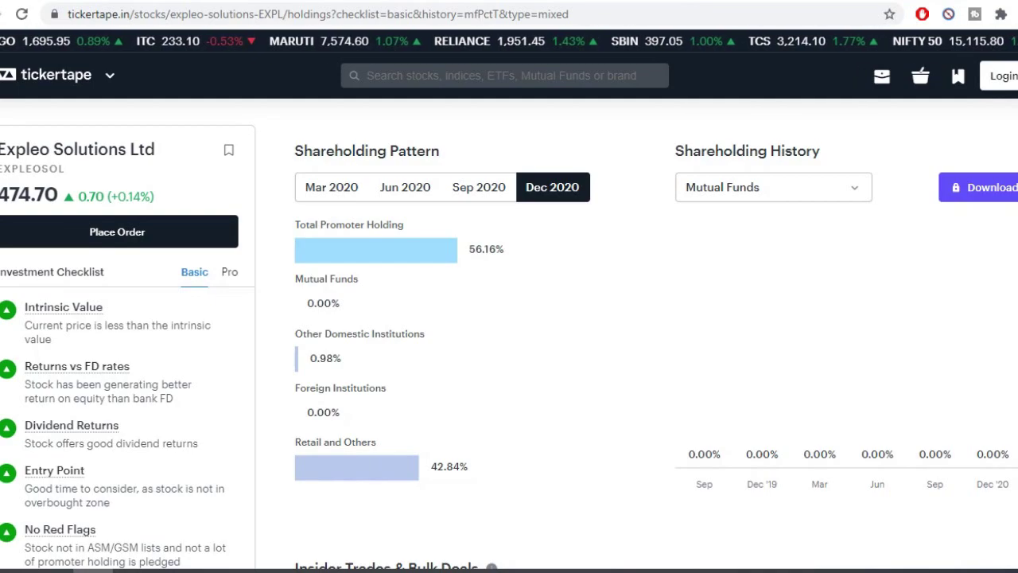
key(alt+Tab)
click(502, 304)
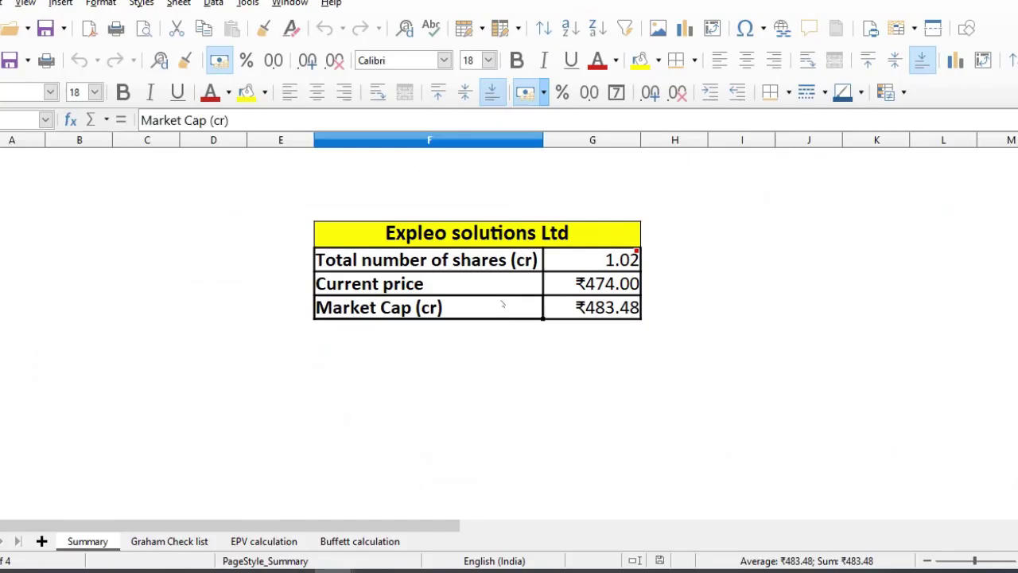
click(25, 267)
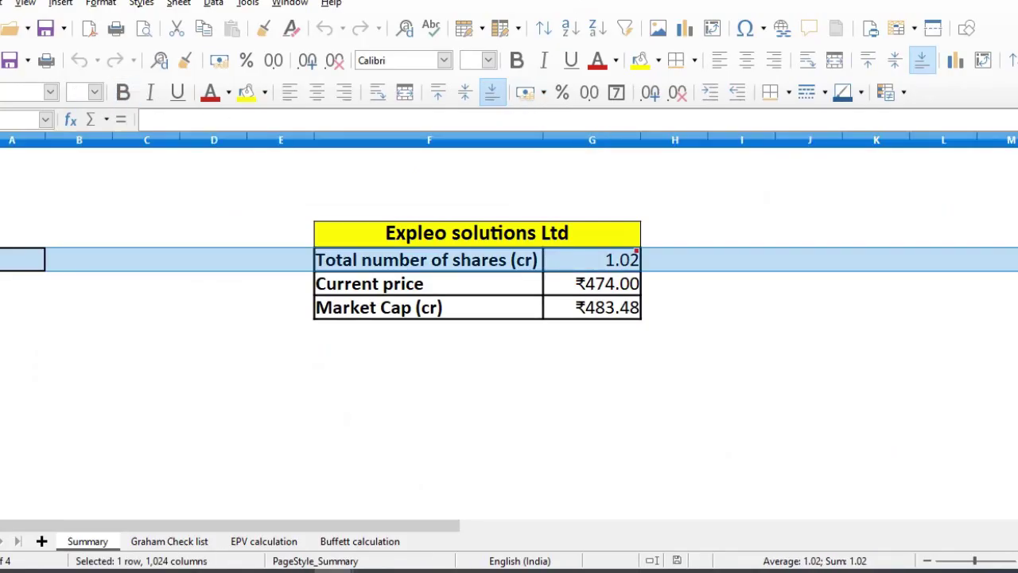
click(24, 283)
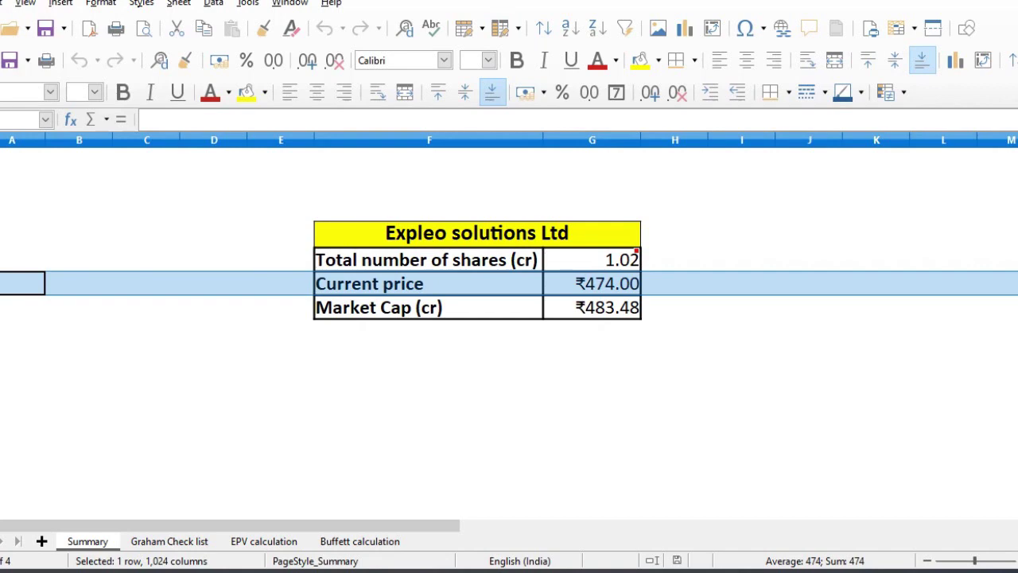
click(6, 307)
click(557, 300)
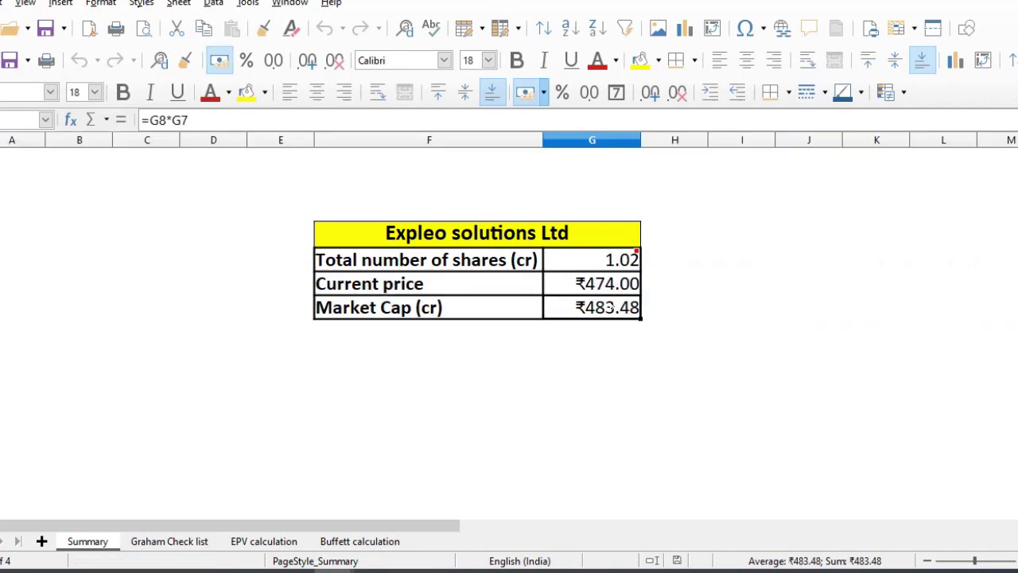
Step: On the Graham Check list sheet, check fixed assets 36, current assets 177, fixed liabilities 8, current liabilities 54
click(169, 541)
click(662, 298)
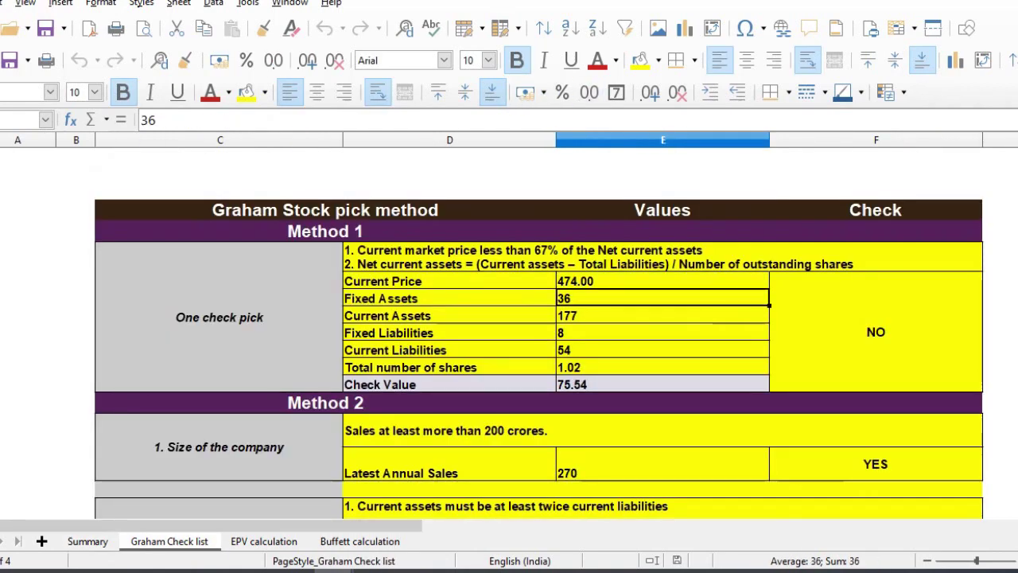
click(662, 316)
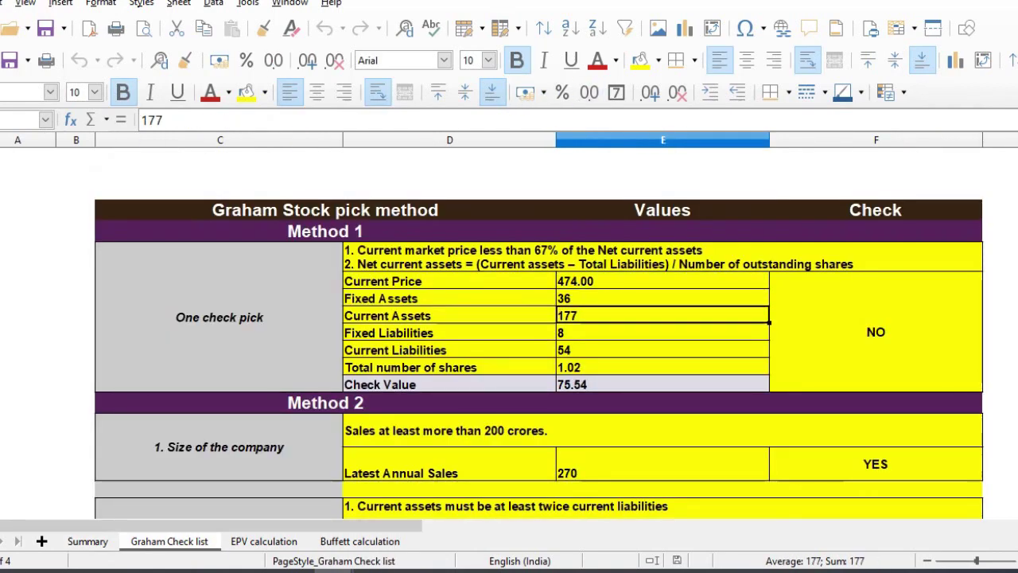
click(662, 333)
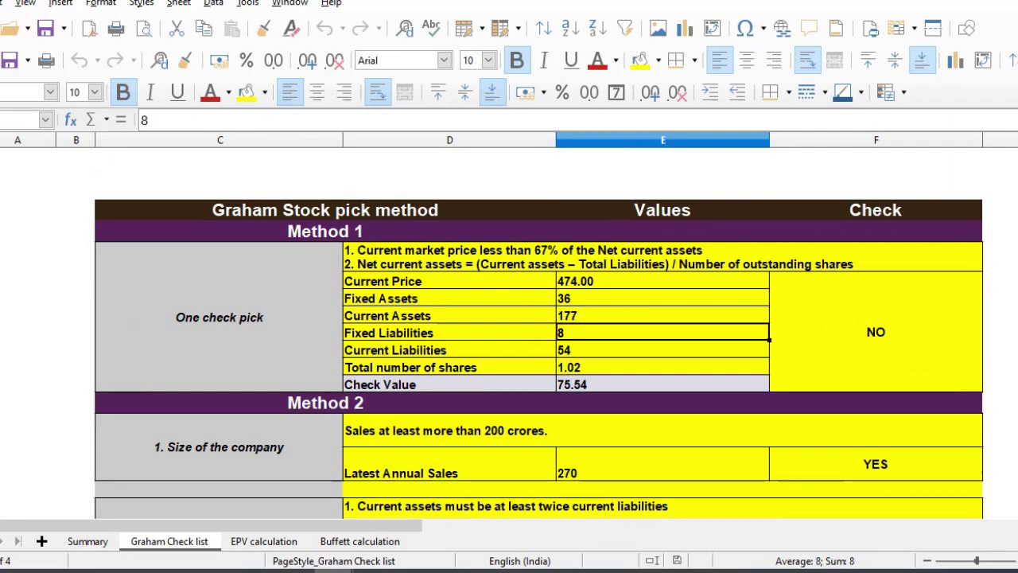
key(shift+Down)
click(661, 315)
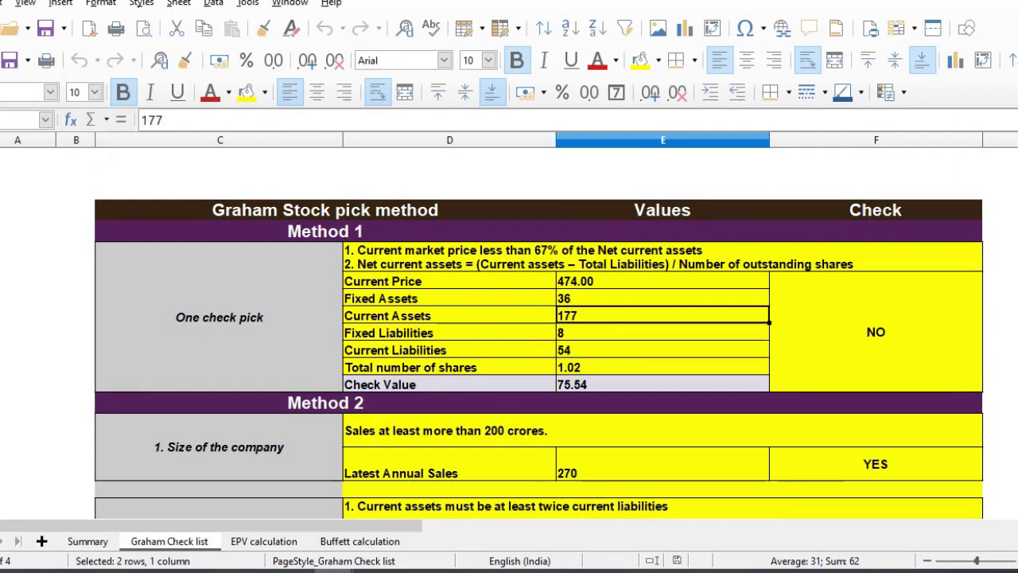
click(661, 298)
key(shift+Down)
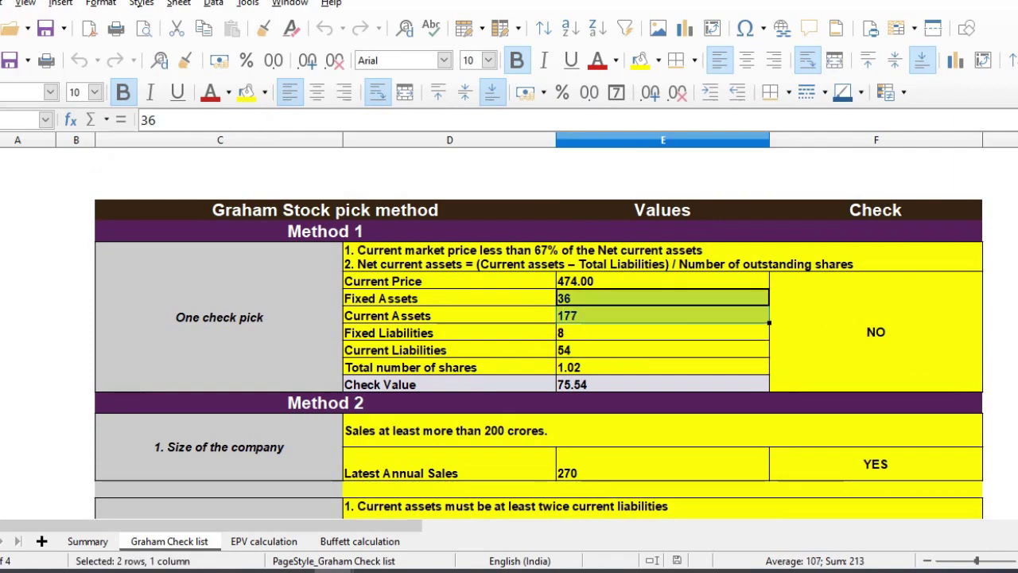
key(Return)
key(Down)
key(shift+Down)
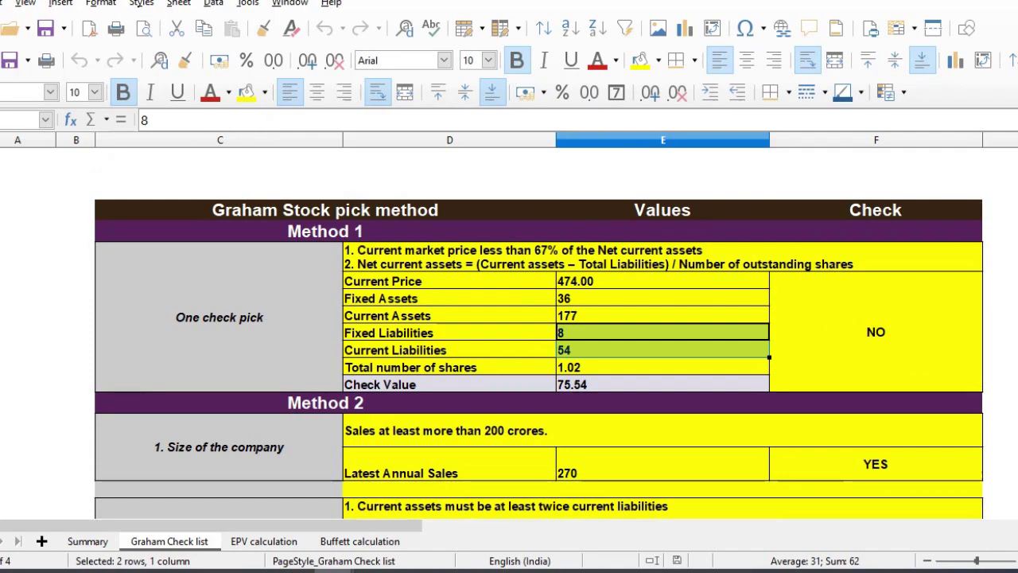
Step: Check the total shares linked from Summary and the Method 1 check value 75.54
key(Return)
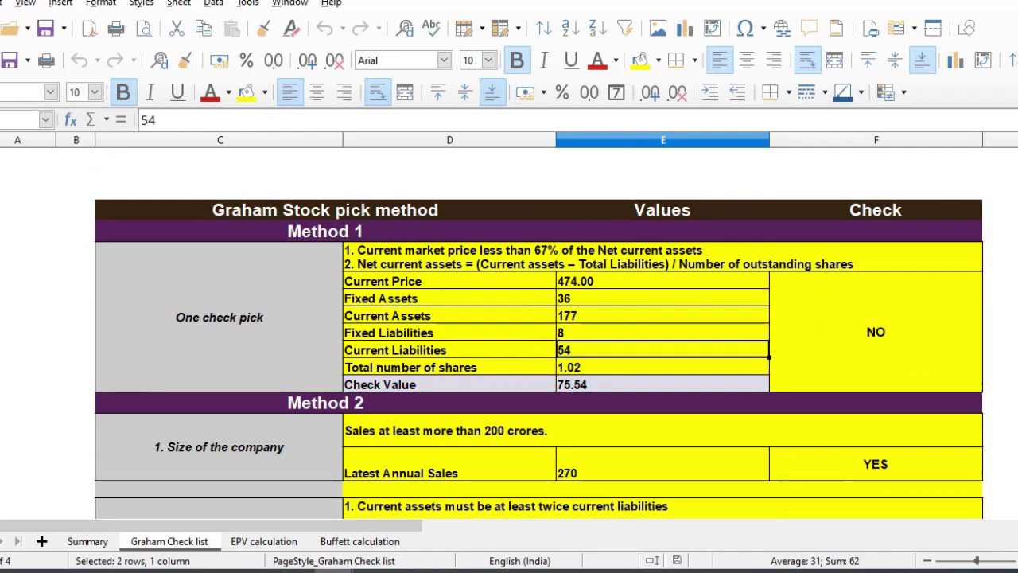
key(Down)
key(Up)
key(Down)
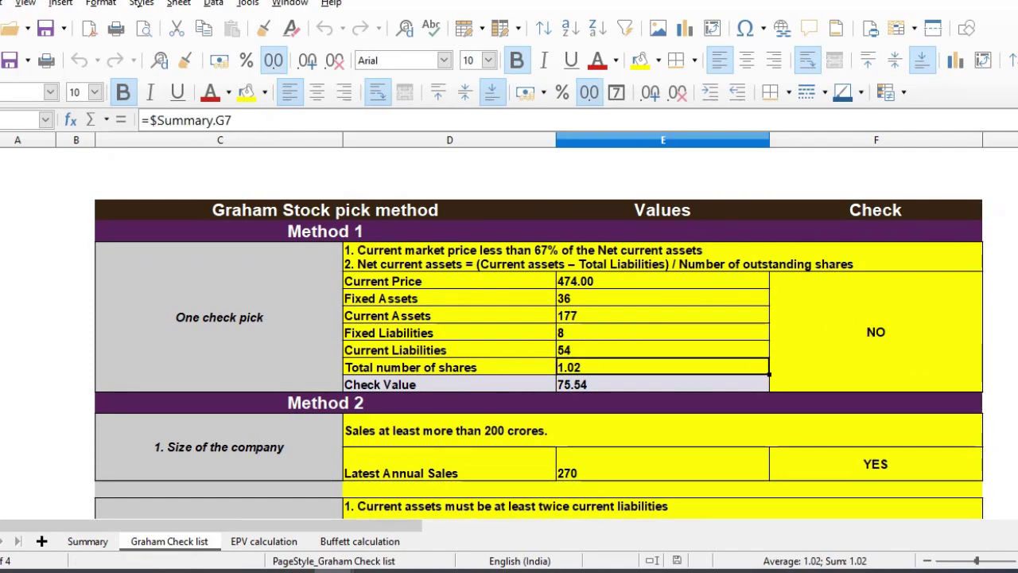
key(Down)
key(Up)
key(Up)
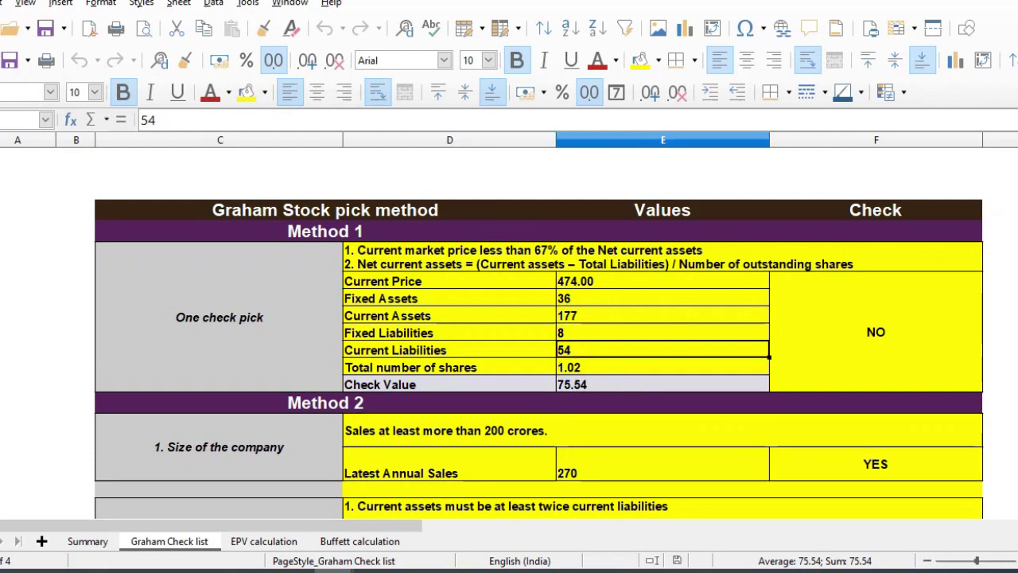
key(shift+Up)
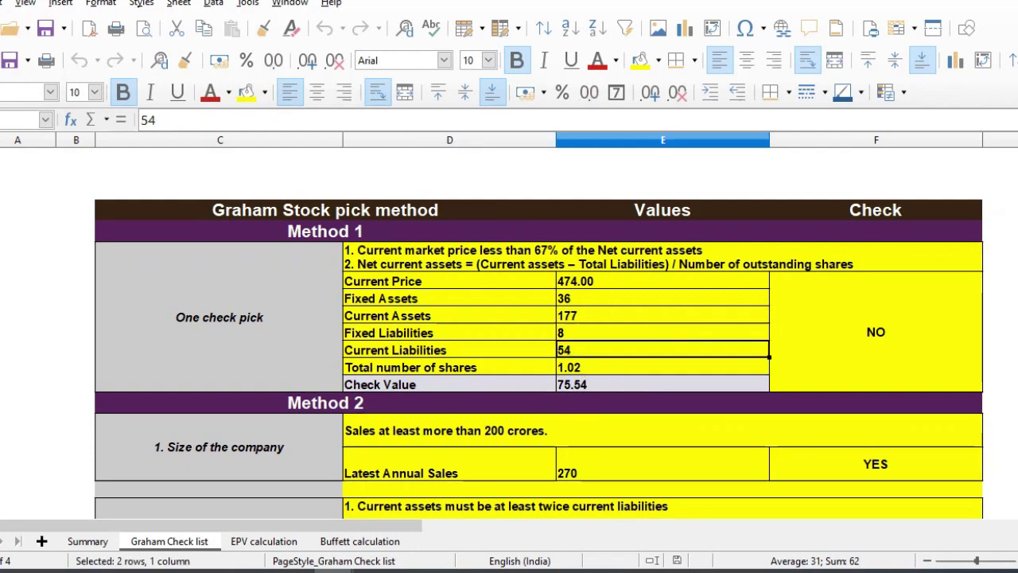
Step: Review the Method 2 latest annual sales of 270 against the sales size criterion
key(Down)
key(Down)
key(Down)
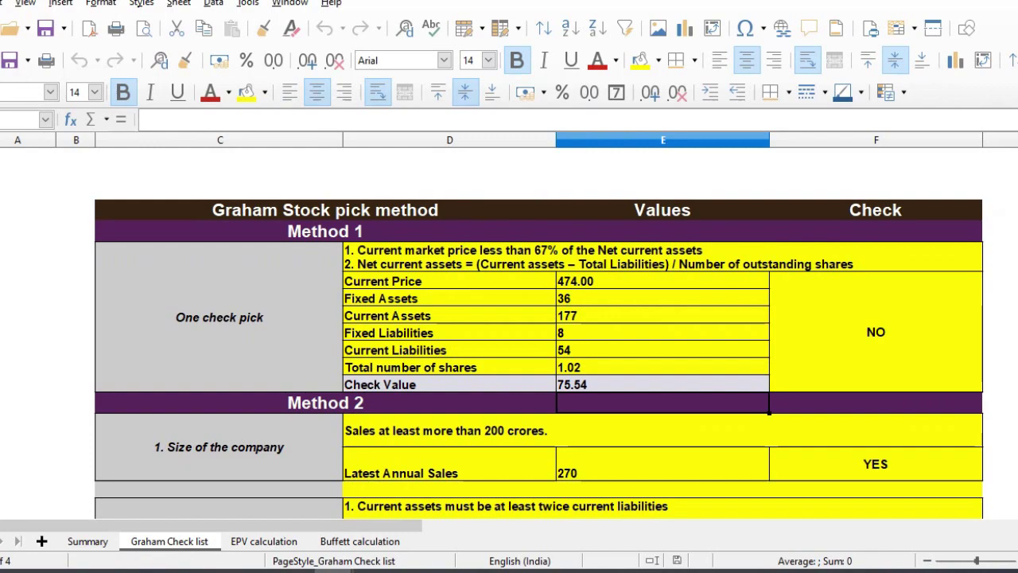
key(Down)
key(Down)
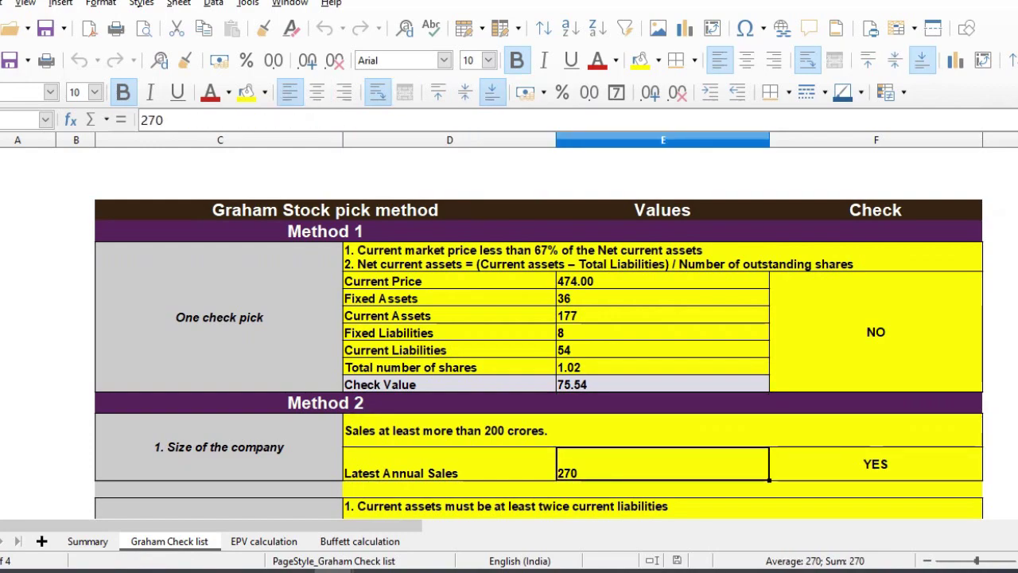
key(Up)
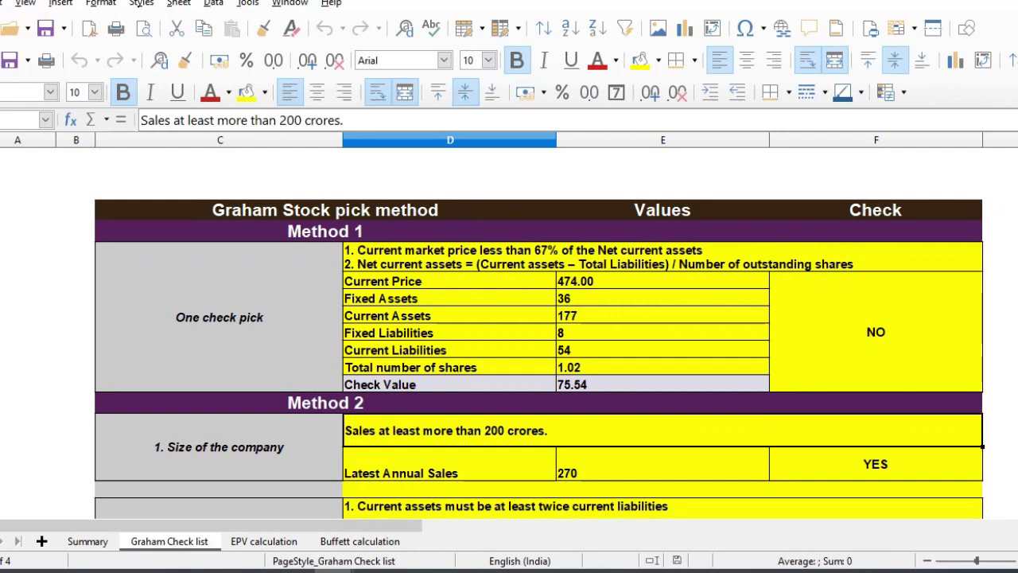
key(Down)
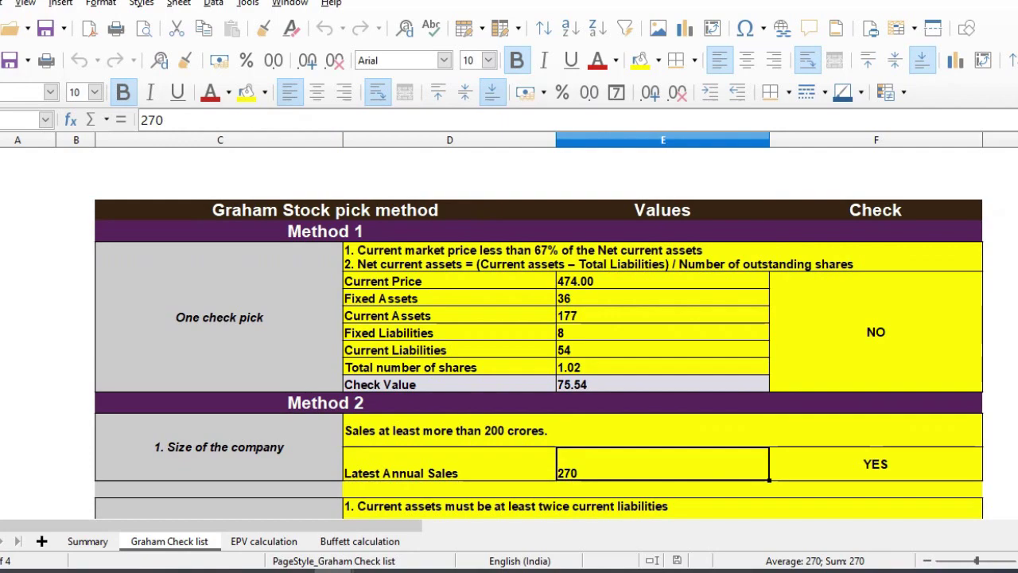
key(Down)
key(Down)
key(Down)
key(Down)
key(Down)
key(Down)
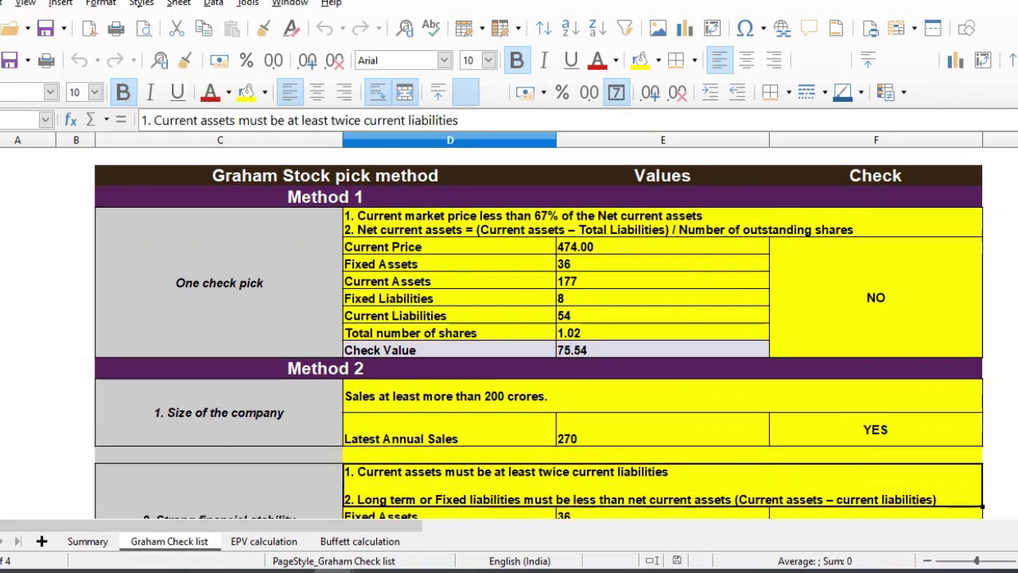
Step: Review the first stability test formula, which returns 1. YES for current assets 177 against liabilities 54
scroll(509, 318, down, 1)
key(Up)
key(Up)
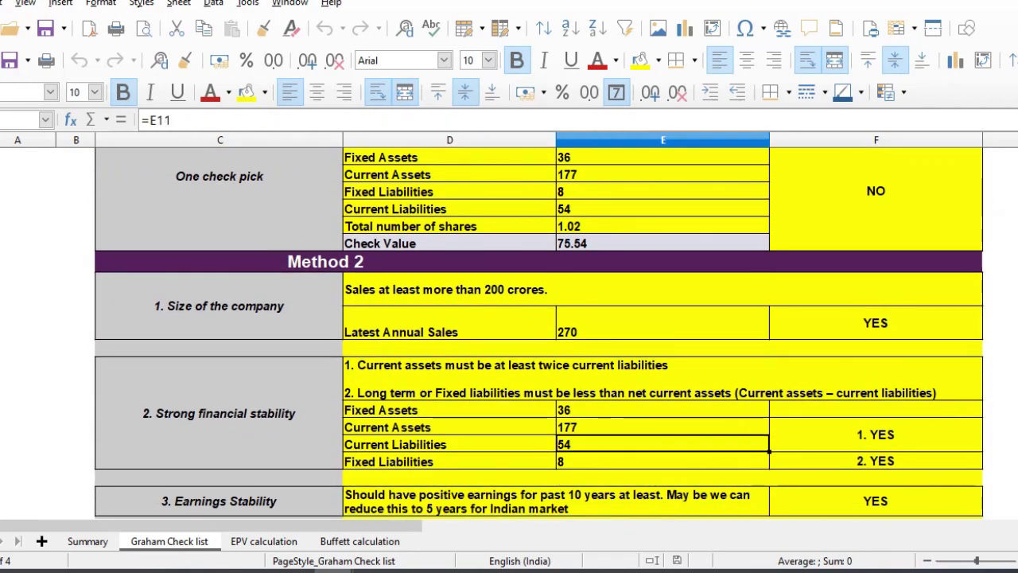
key(F2)
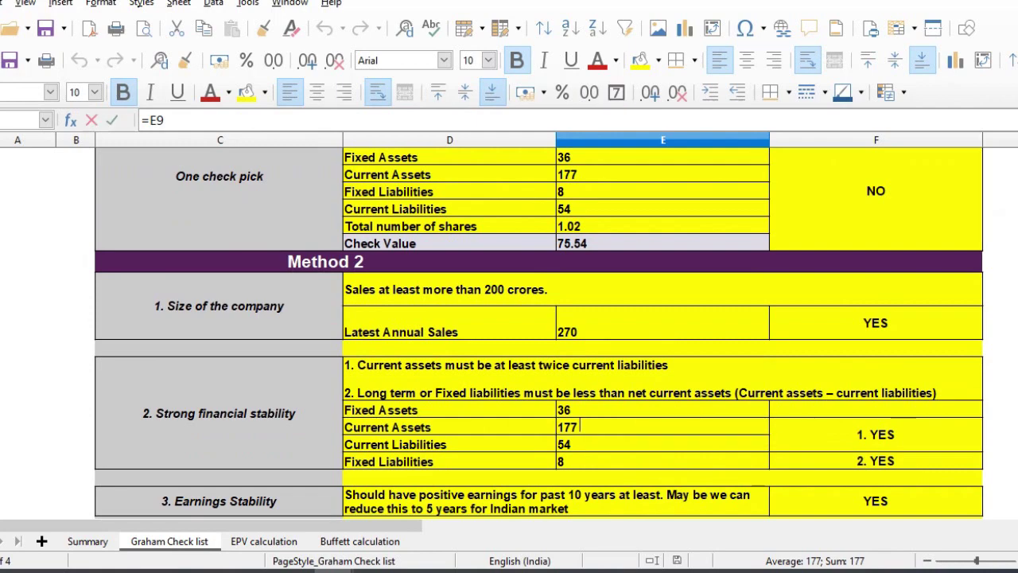
key(Escape)
key(Right)
key(F2)
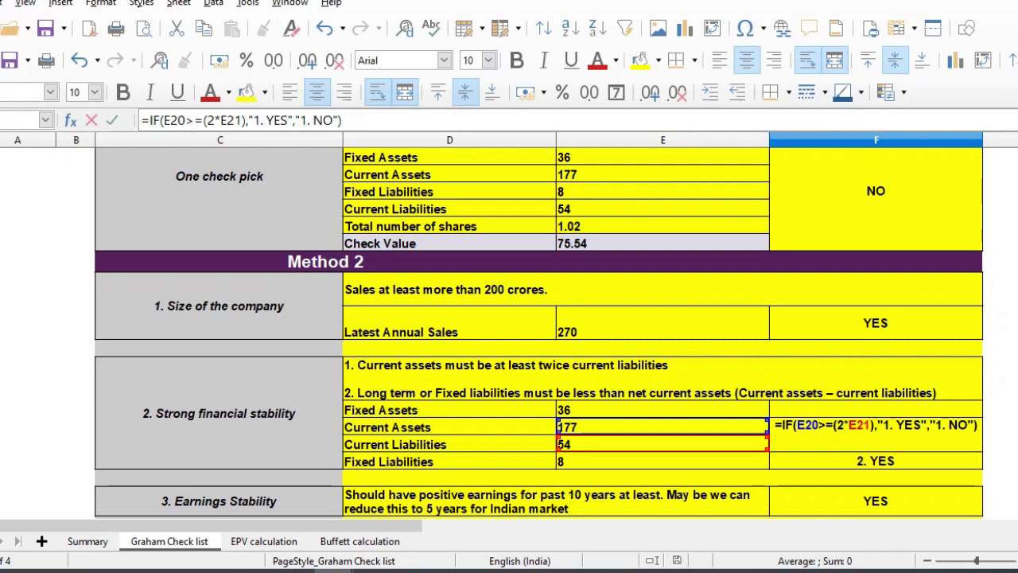
key(Return)
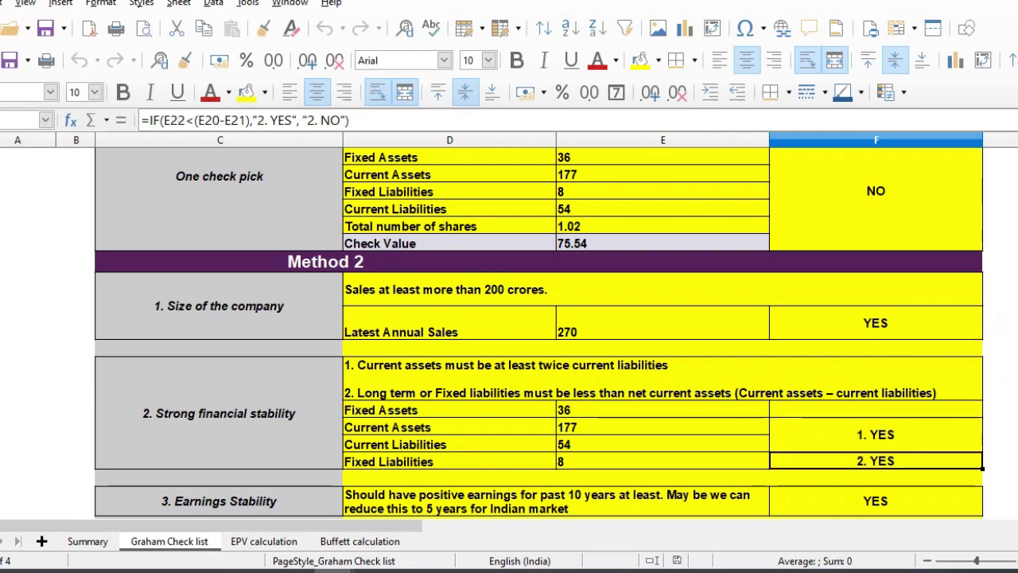
Step: Confirm the second IF formula returns 2. YES since fixed liabilities 8 are below 123
double_click(890, 467)
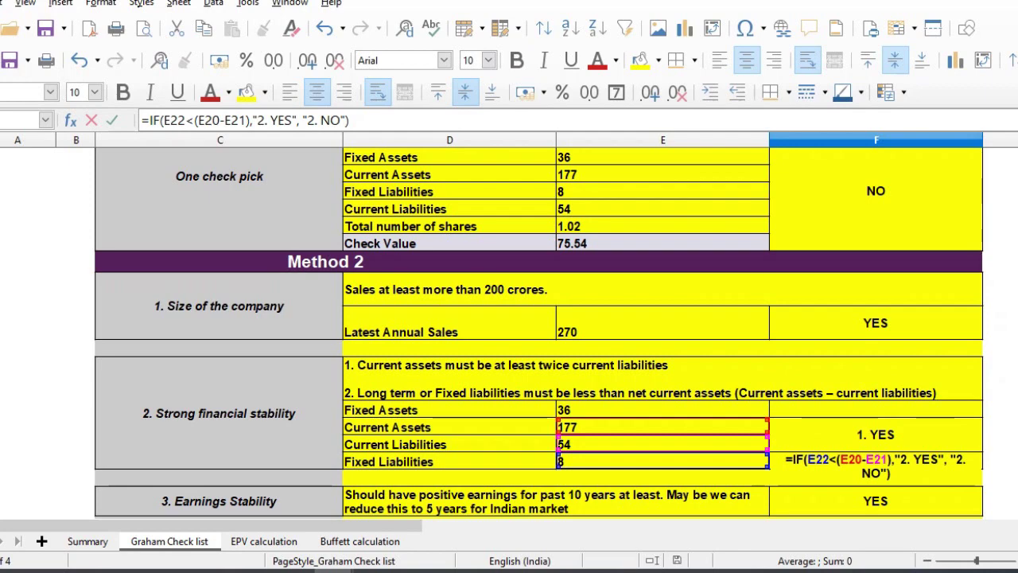
key(Return)
key(Down)
key(Down)
key(Down)
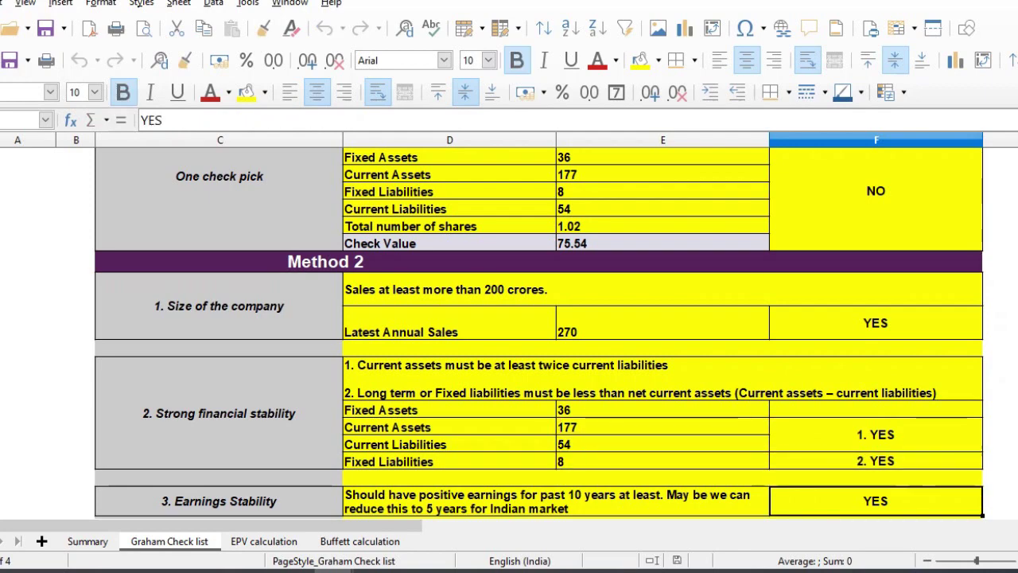
key(Up)
key(Up)
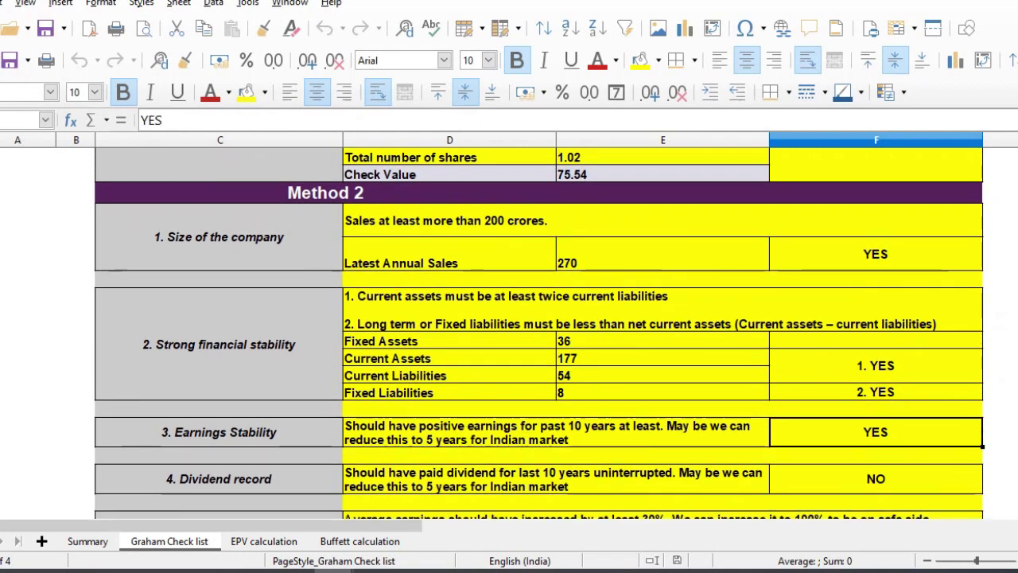
key(Down)
key(Down)
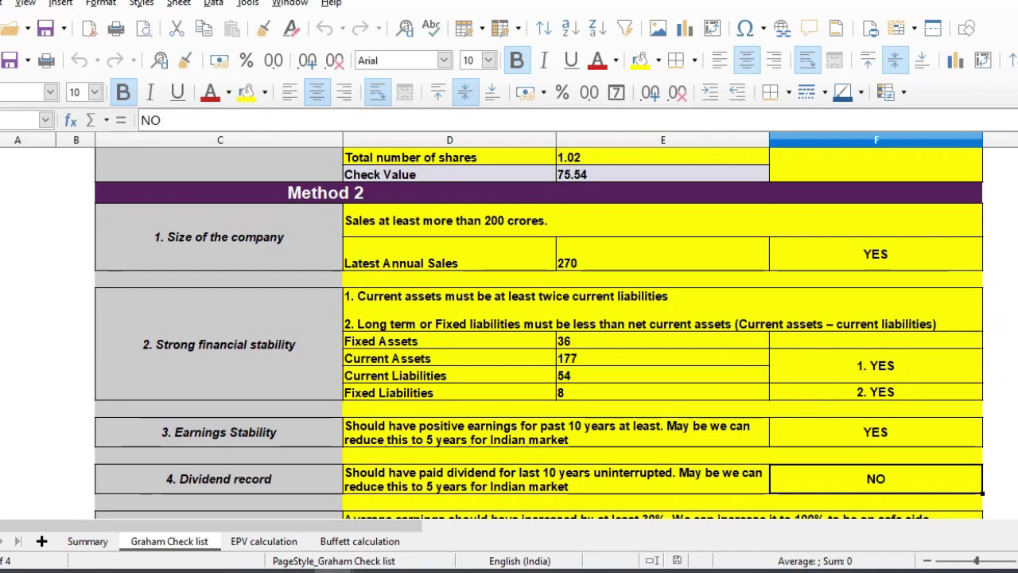
key(Down)
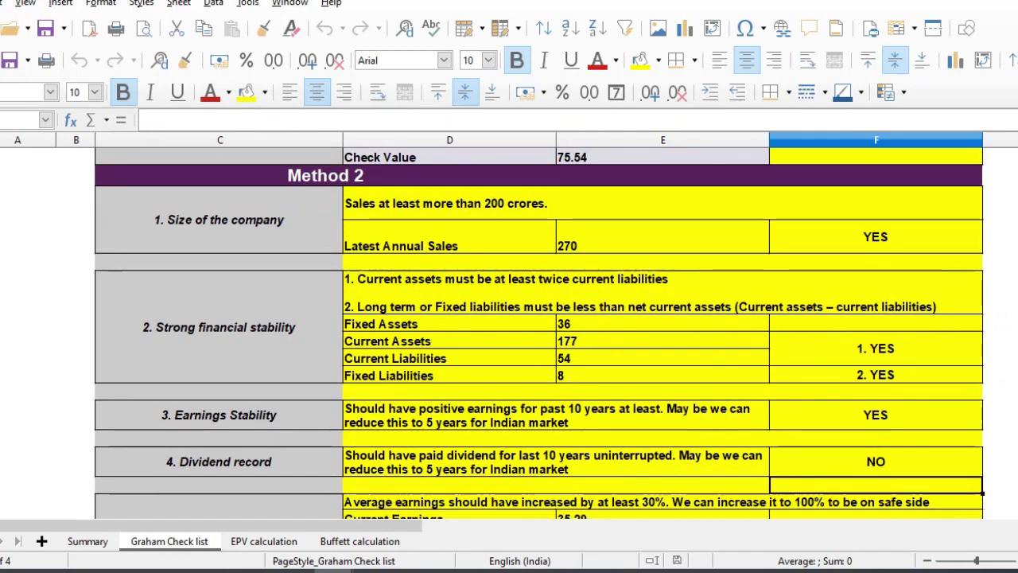
key(Up)
key(Down)
key(Down)
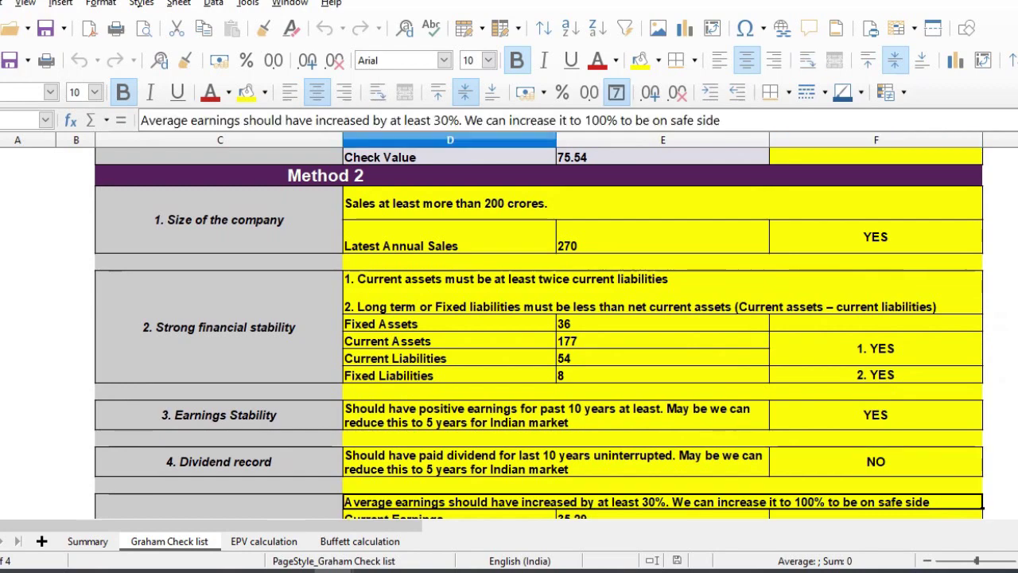
key(Down)
key(Down)
key(Down)
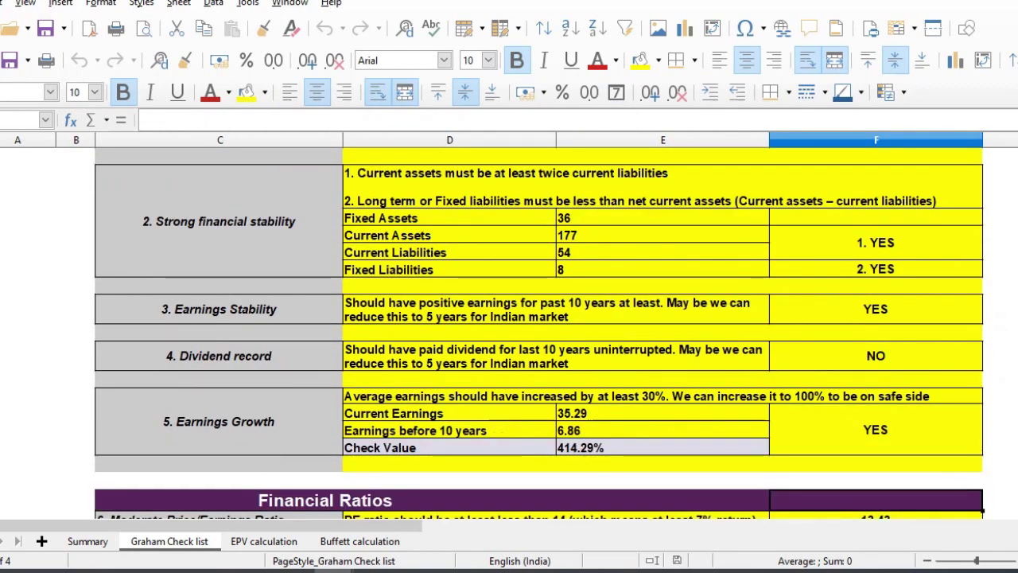
key(Down)
key(Up)
key(Up)
key(Up)
key(Left)
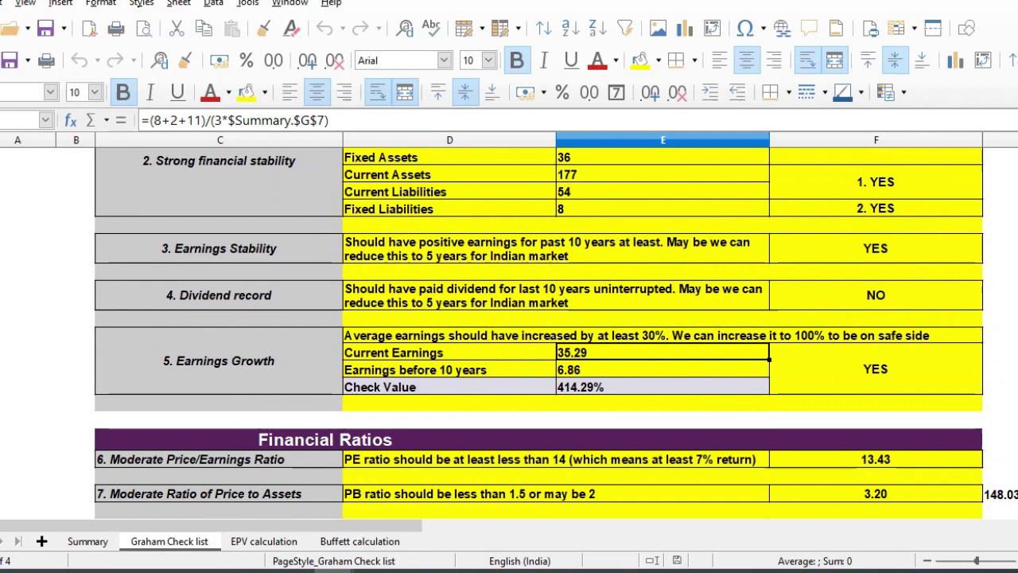
key(Down)
key(Down)
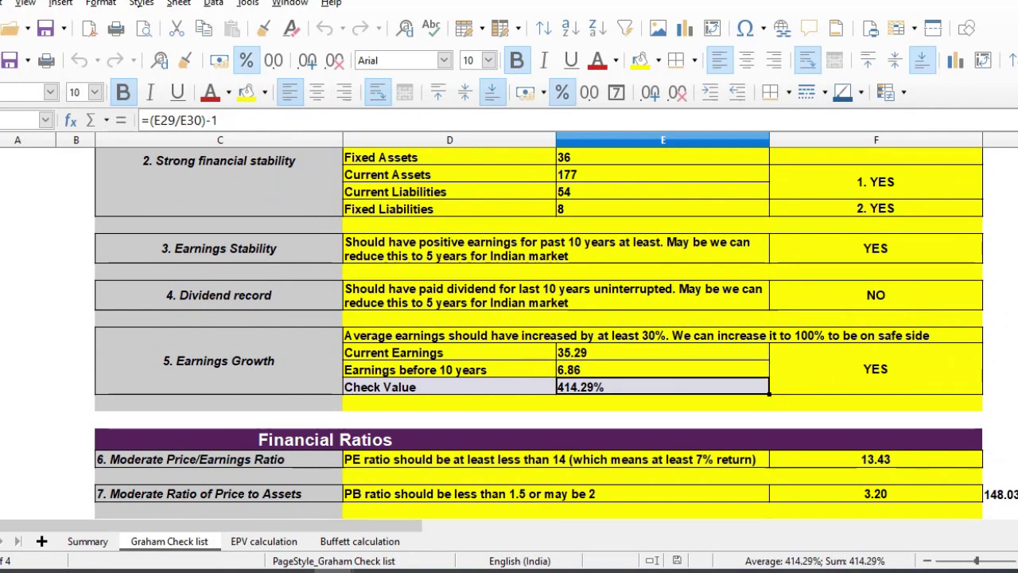
key(Up)
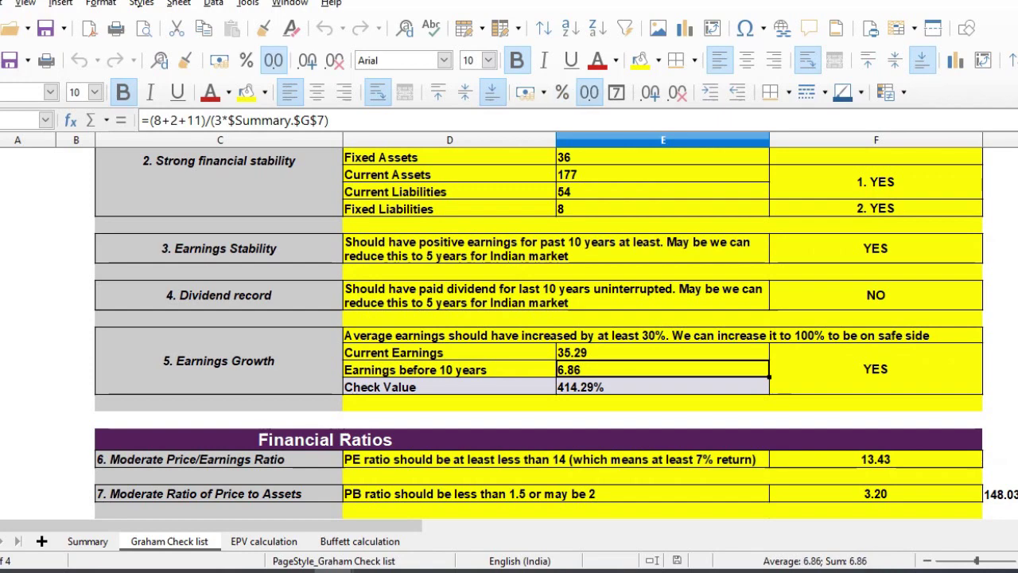
key(Up)
key(Down)
key(Up)
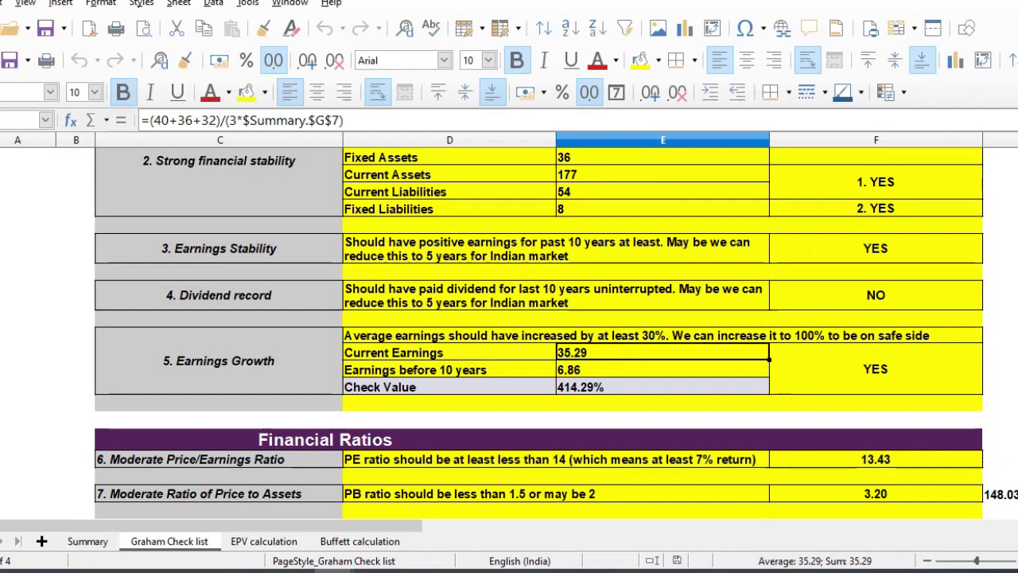
key(Down)
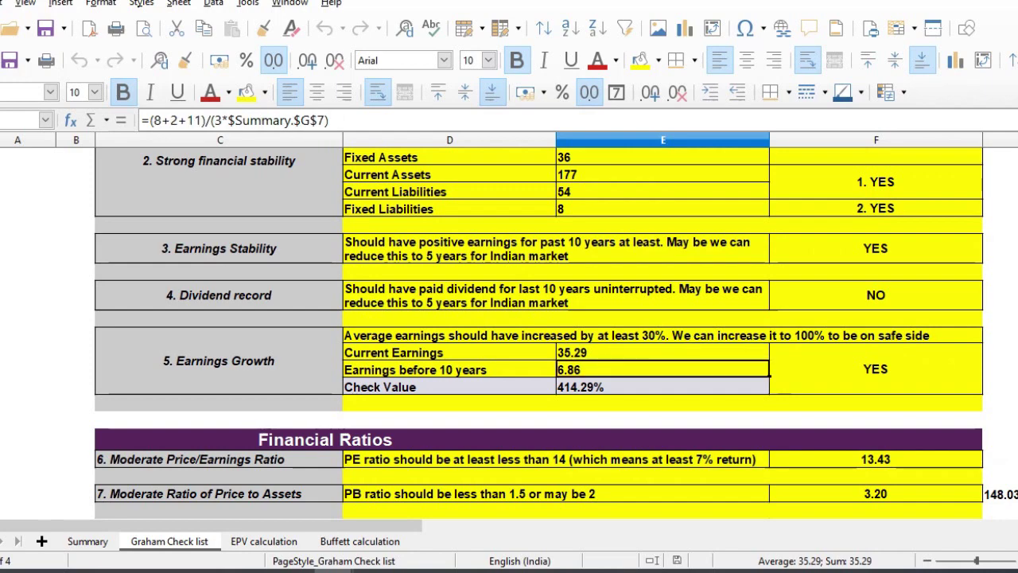
key(Up)
key(Down)
key(Down)
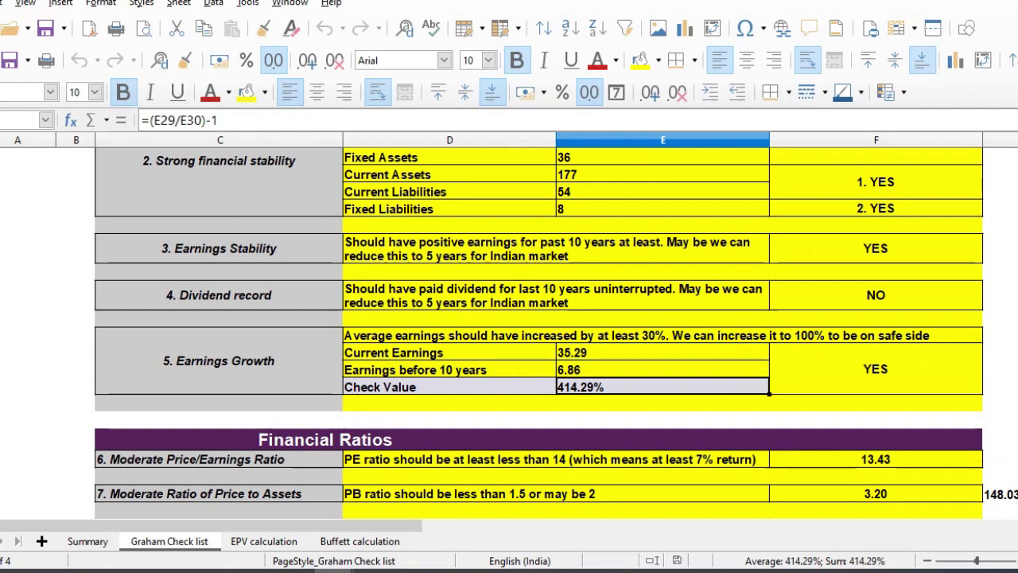
key(Down)
key(Down)
key(Down)
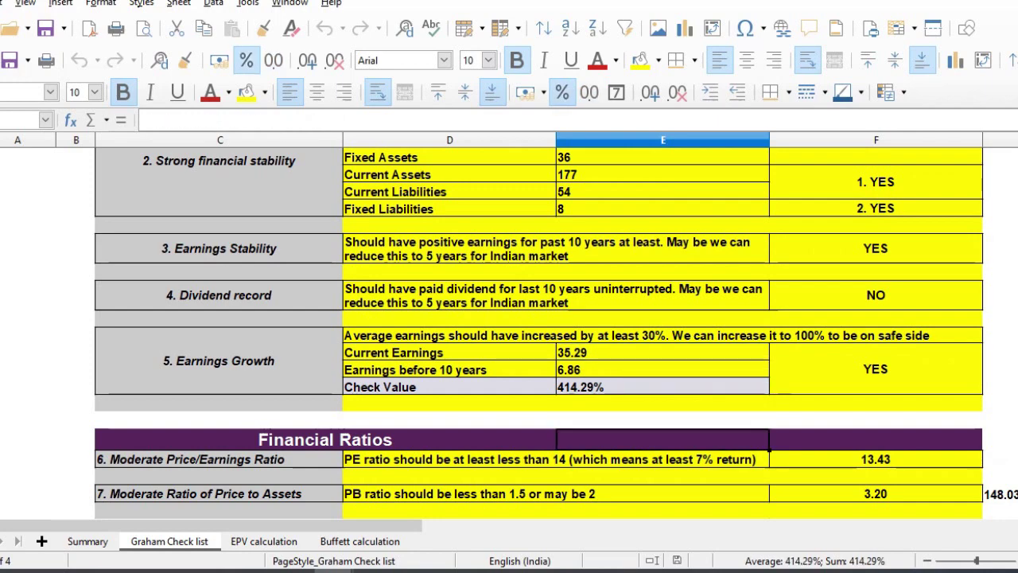
key(Left)
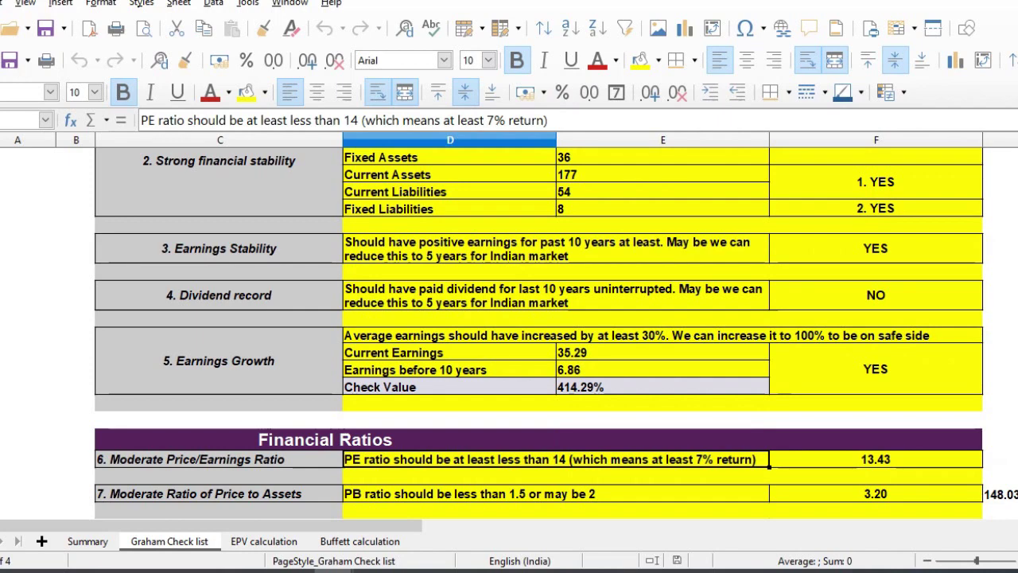
click(662, 475)
key(Left)
key(Down)
key(Down)
key(Down)
key(Down)
key(Down)
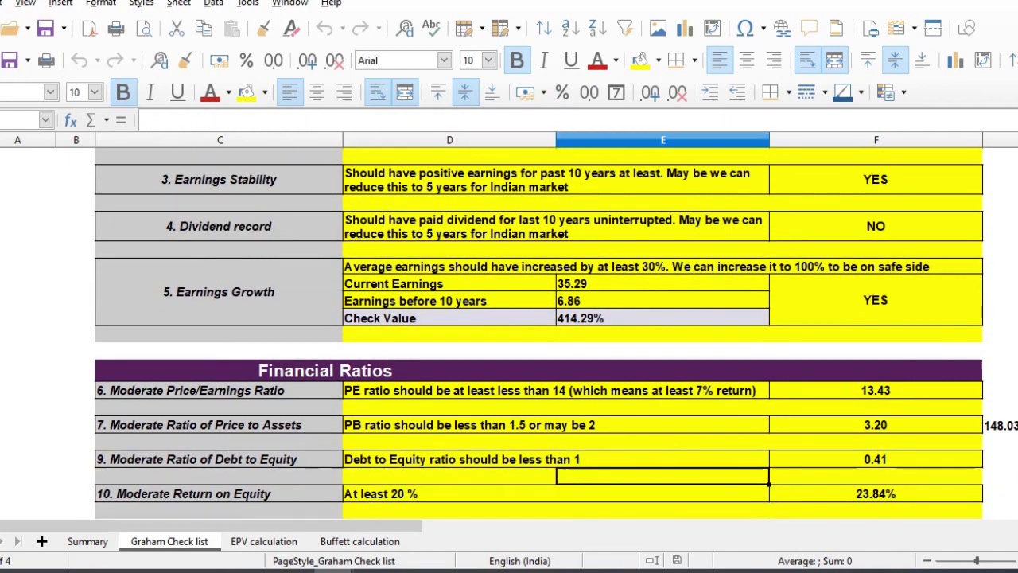
key(Up)
key(Up)
key(Up)
key(Up)
key(Up)
key(Up)
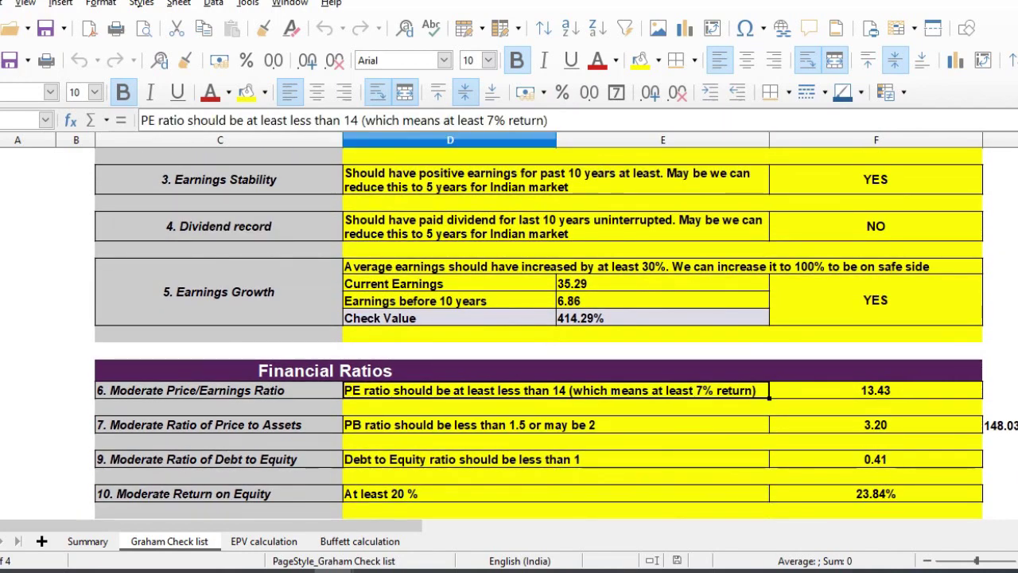
key(Down)
key(Down)
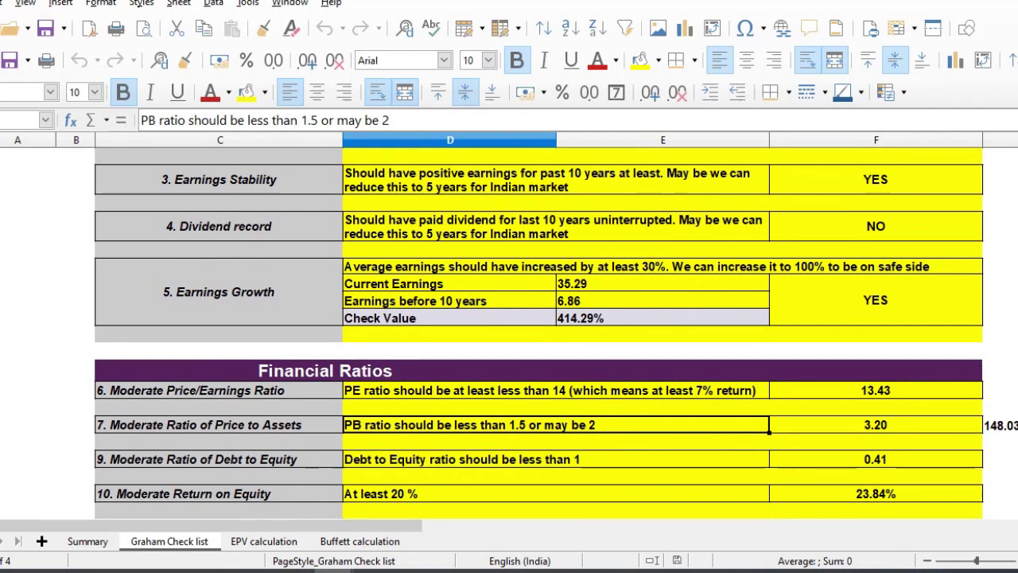
key(Down)
key(Down)
key(Down)
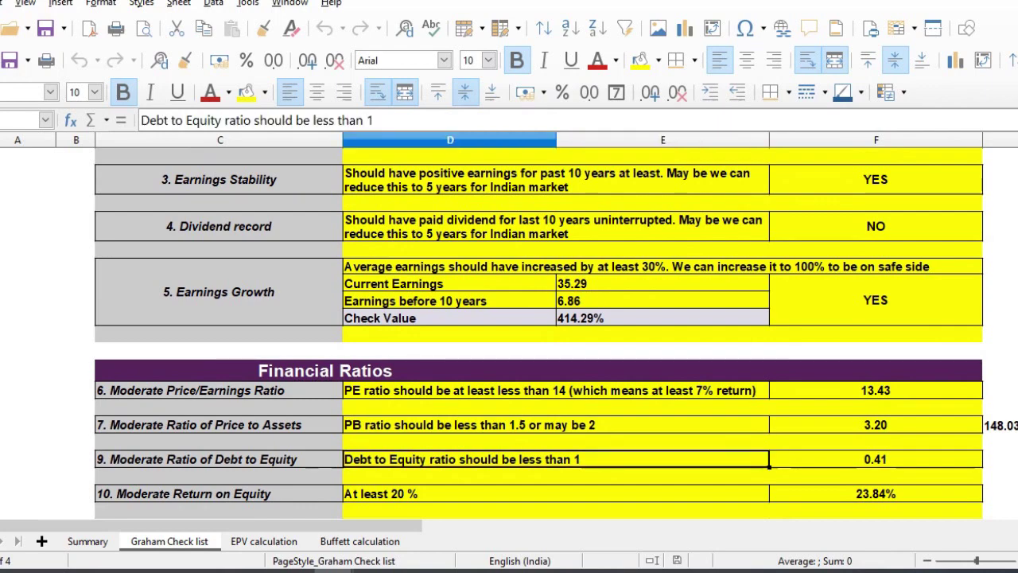
key(Up)
key(Right)
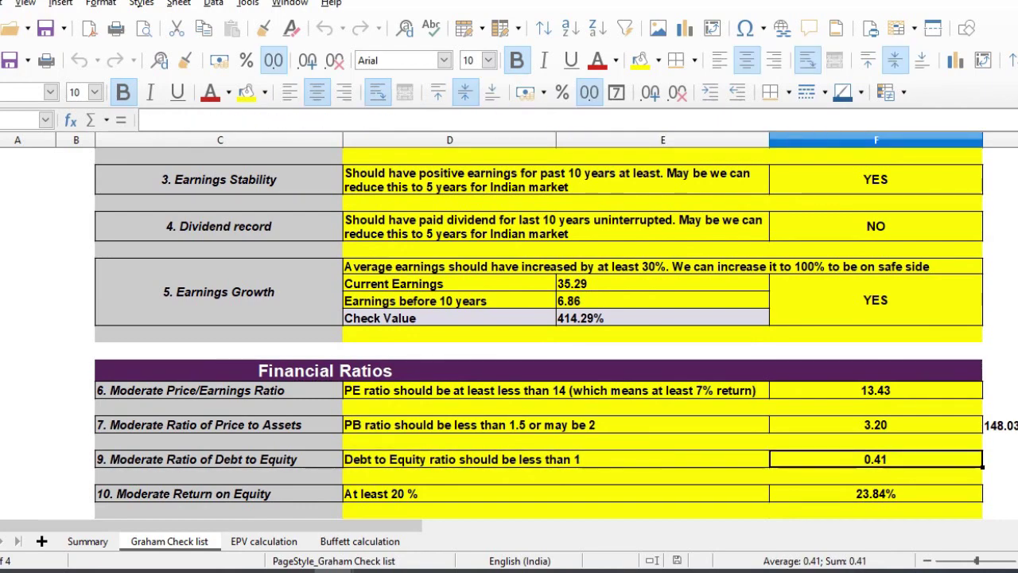
key(Down)
key(Down)
key(Down)
key(Down)
key(Down)
key(Down)
key(Down)
key(Up)
key(Up)
key(Up)
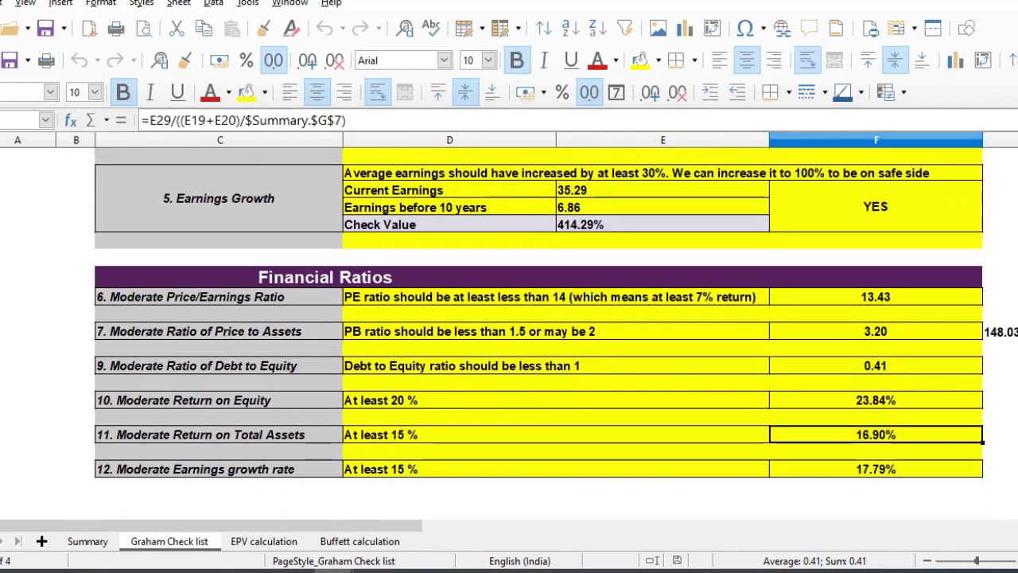
key(Up)
key(Up)
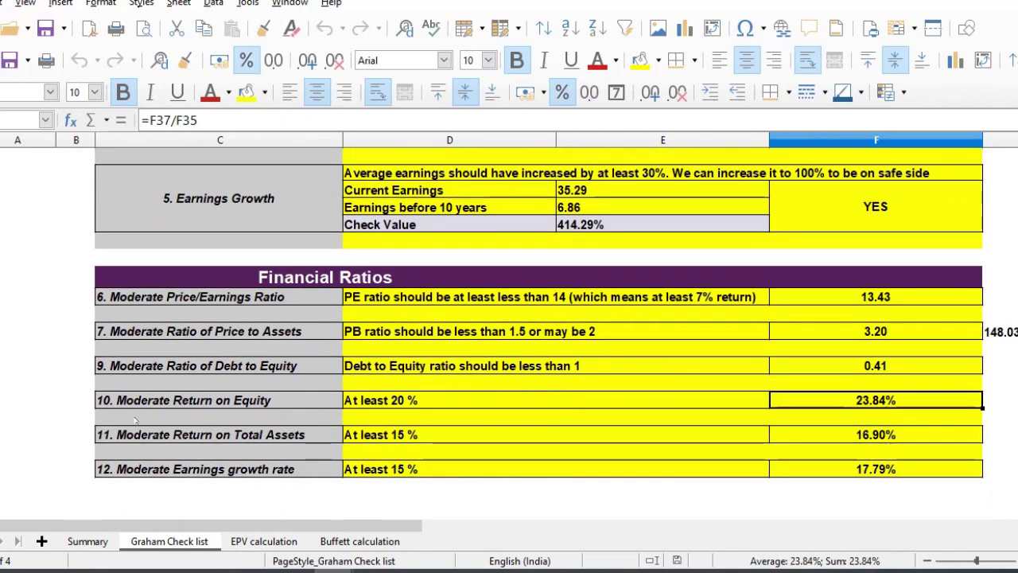
key(shift+space)
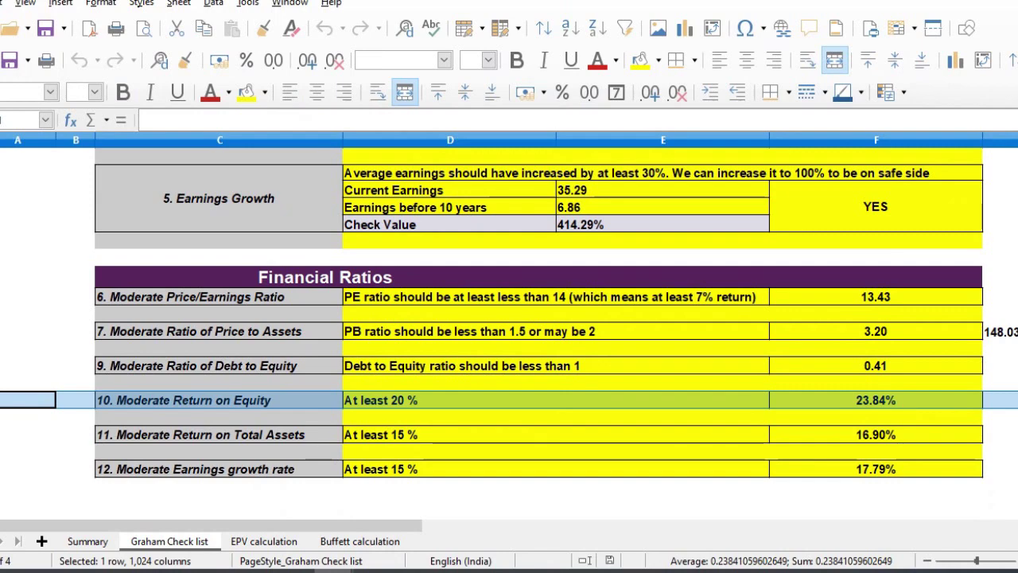
key(Down)
key(Down)
key(shift+space)
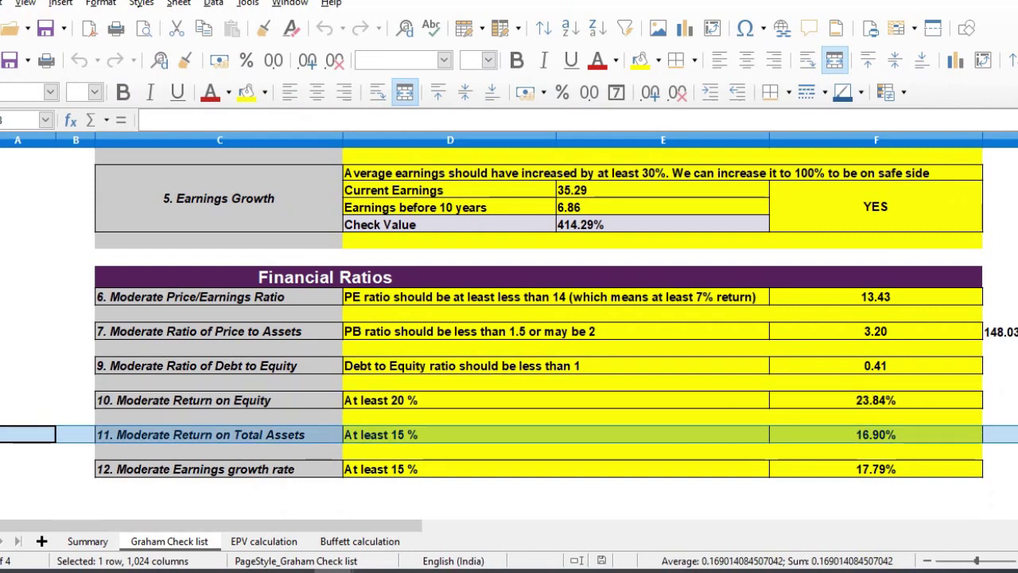
key(Down)
key(Down)
key(shift+space)
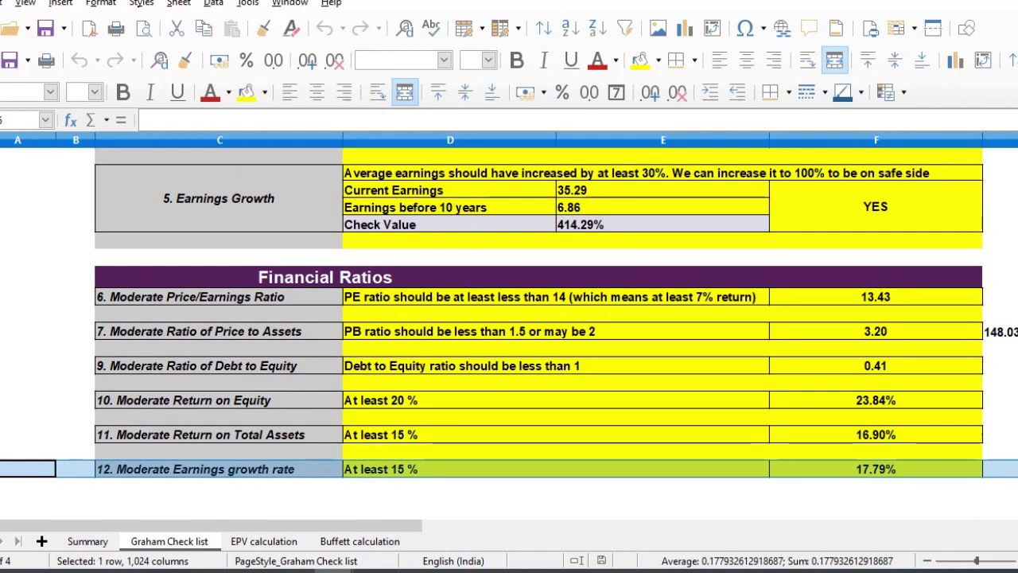
Step: Inspect the EPV earnings rows: operations income 272, expenses 229, pre-tax income 42, distributable cash flow 28
key(ctrl+Page_Down)
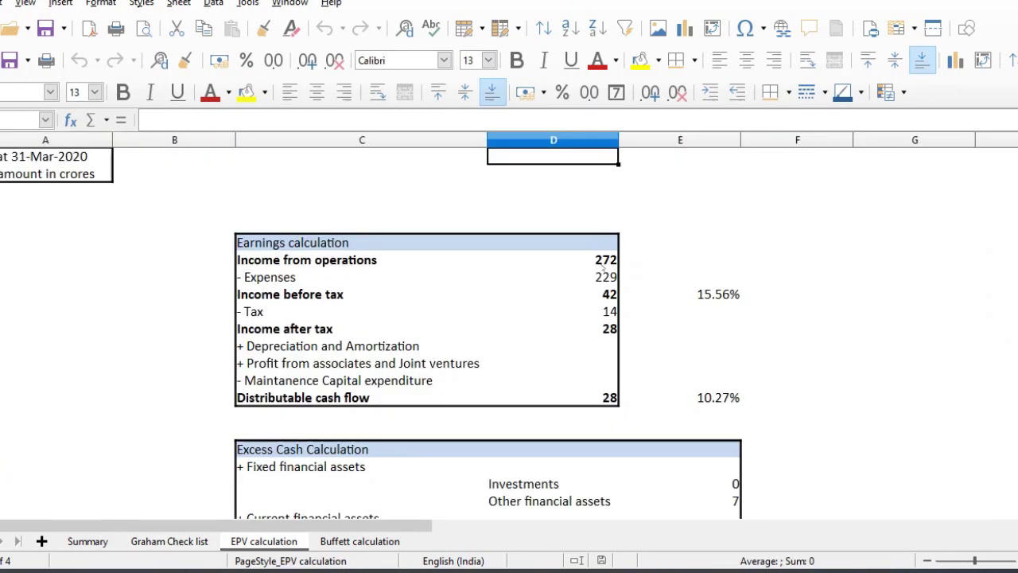
click(603, 268)
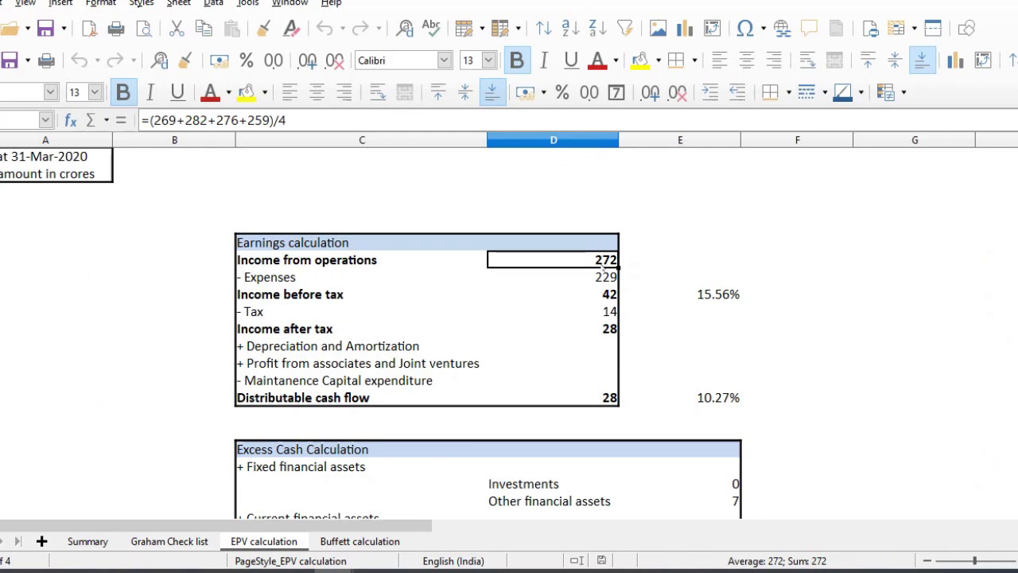
key(Down)
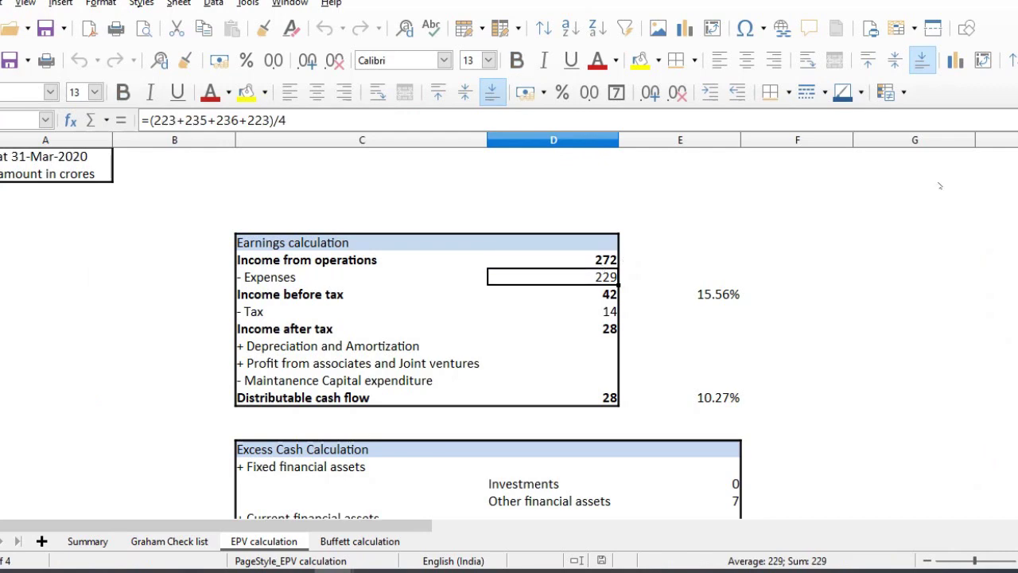
key(Down)
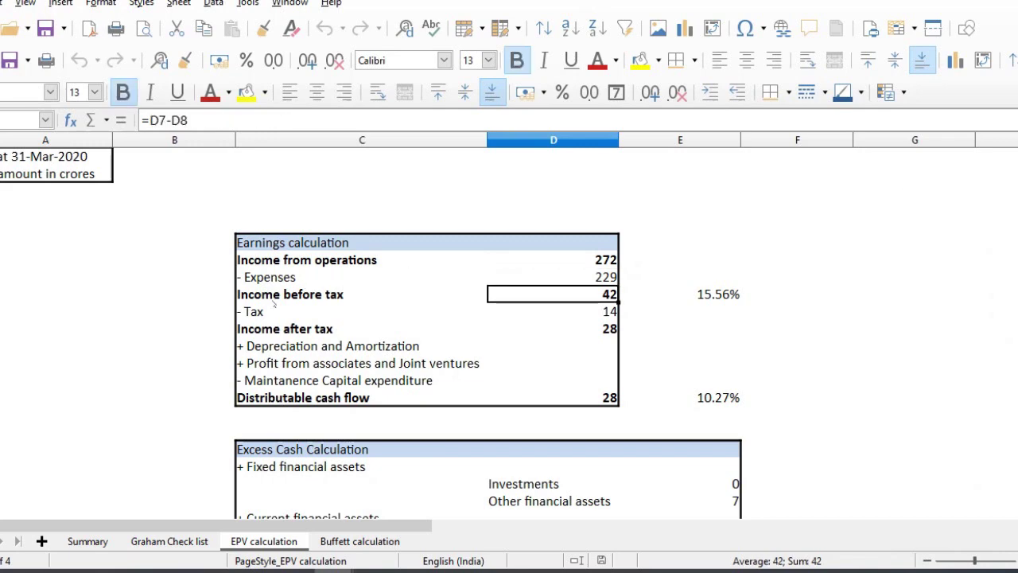
key(shift+space)
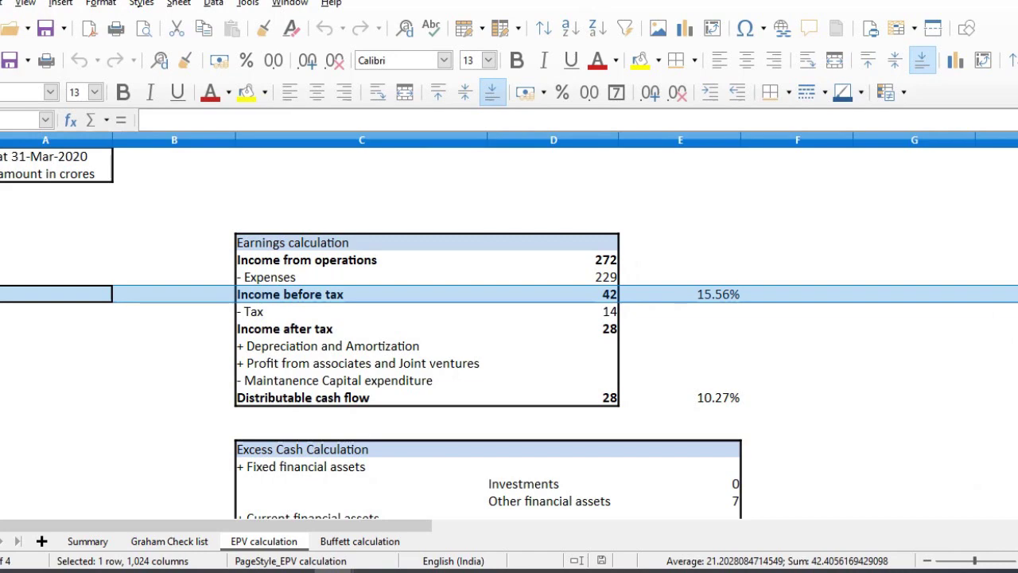
click(47, 397)
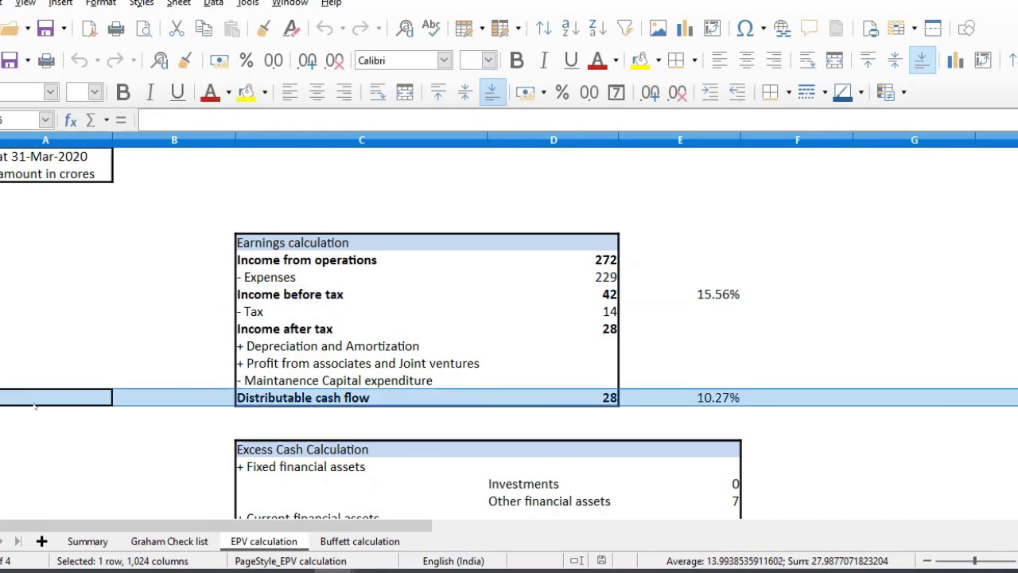
click(627, 449)
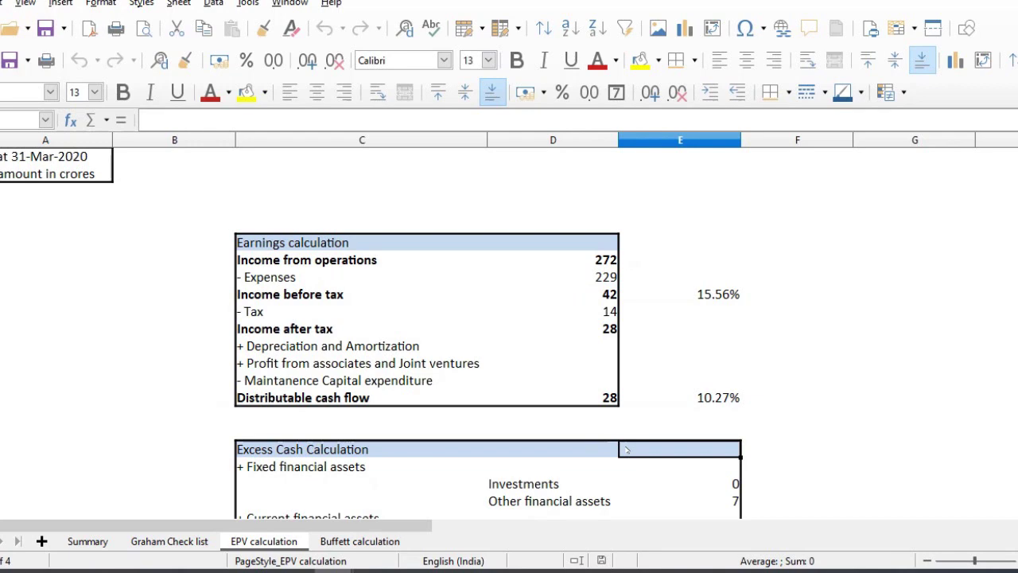
key(Down)
key(shift+Down)
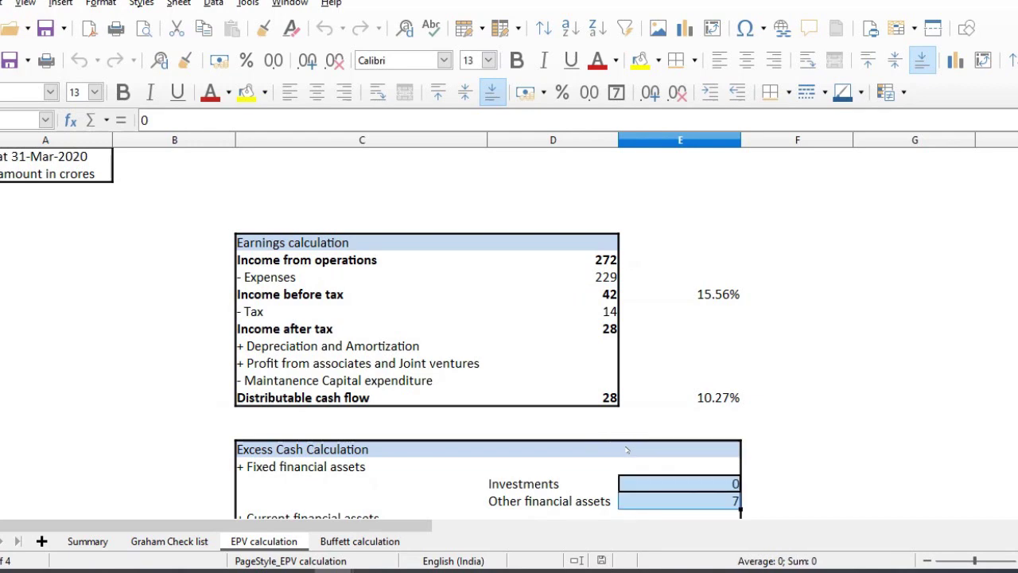
key(shift+Down)
key(shift+Down)
key(shift+Down)
key(shift+Down)
key(shift+Down)
key(shift+Down)
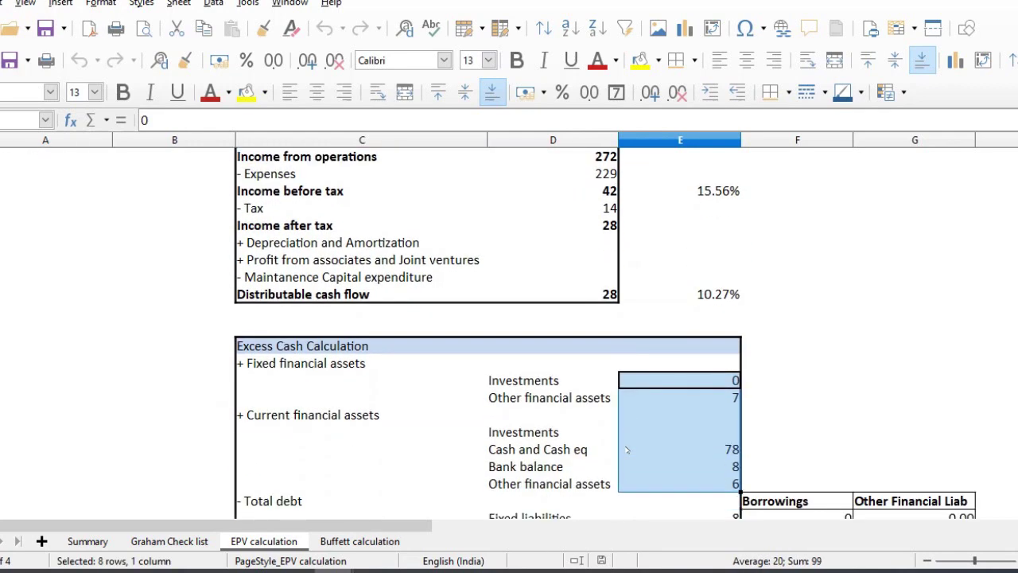
key(shift+Up)
click(626, 450)
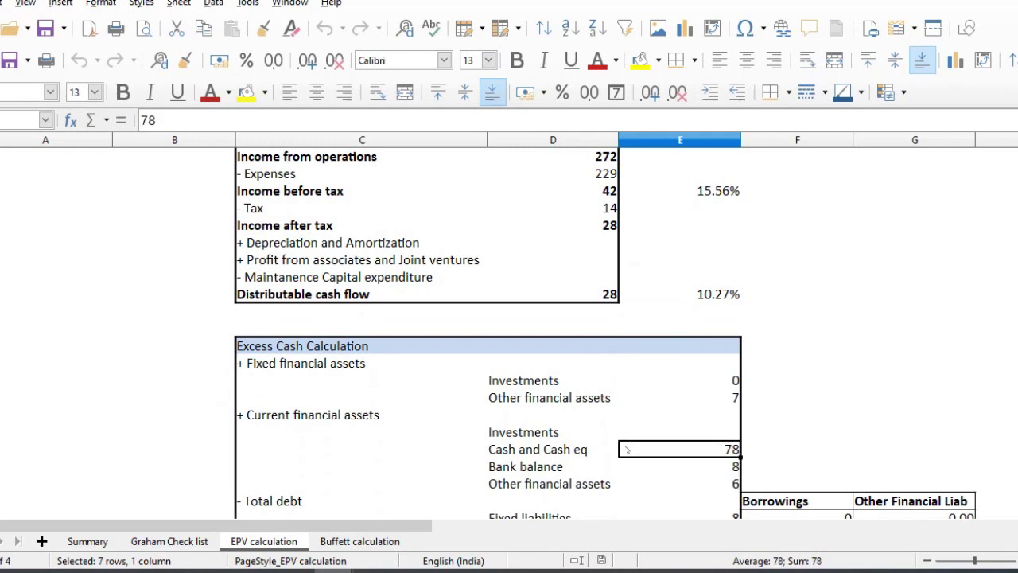
key(Down)
key(Down)
key(Down)
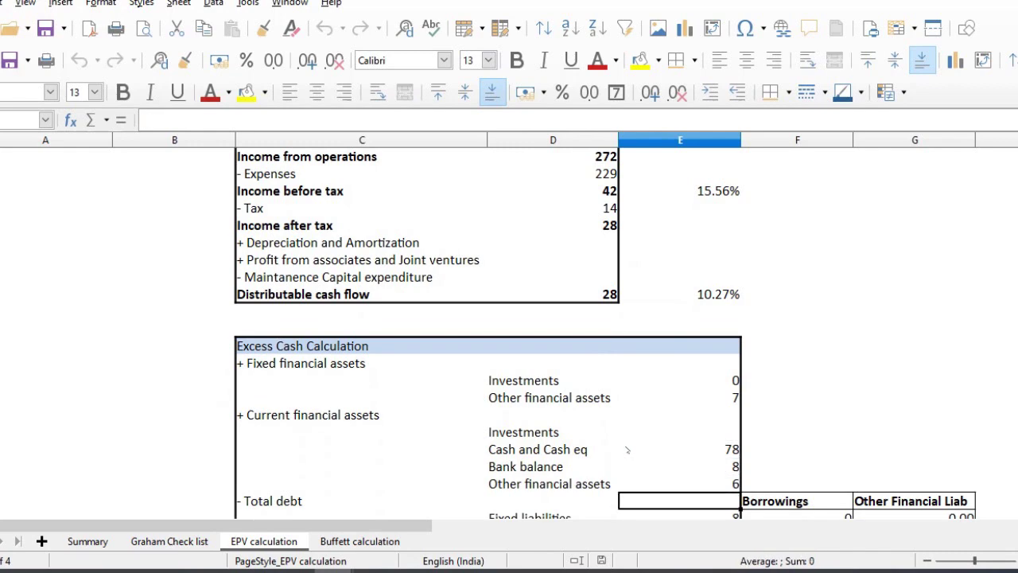
key(Down)
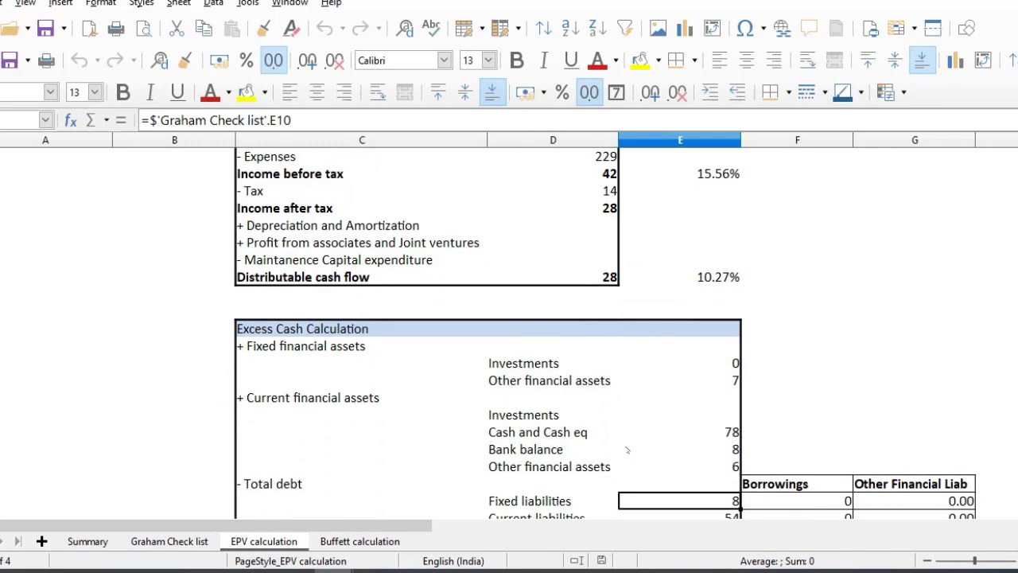
key(Down)
key(Down)
scroll(630, 448, down, 1)
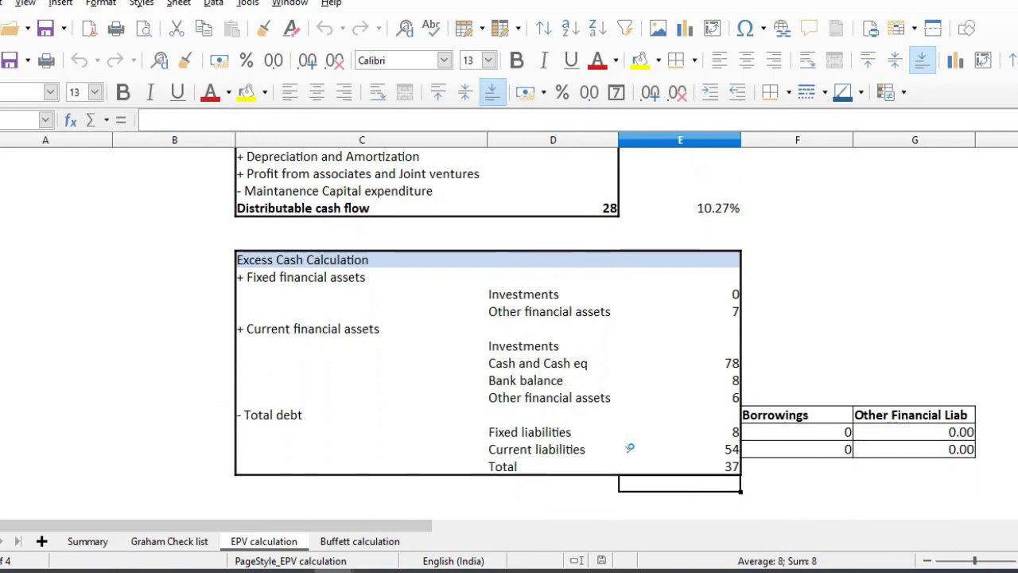
drag(628, 433, 629, 449)
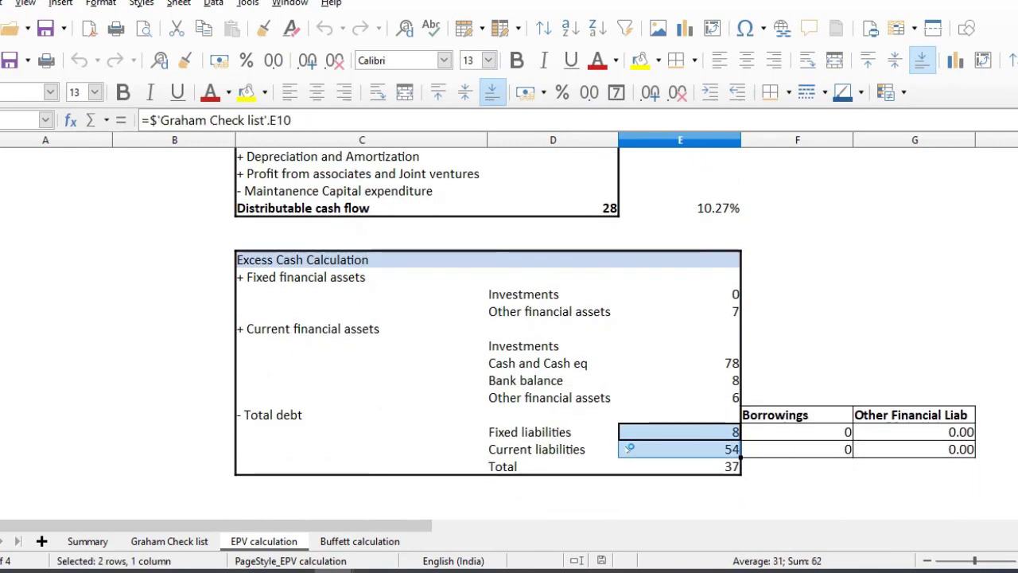
key(Down)
key(Down)
key(Down)
key(Down)
key(Down)
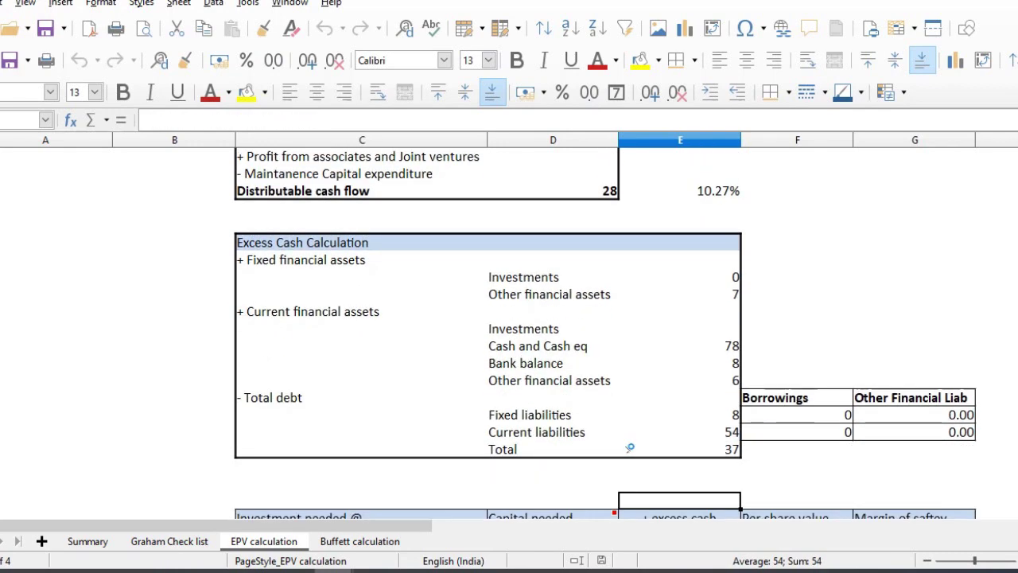
key(Down)
key(Down)
key(Down)
key(Up)
key(Right)
key(Right)
key(Up)
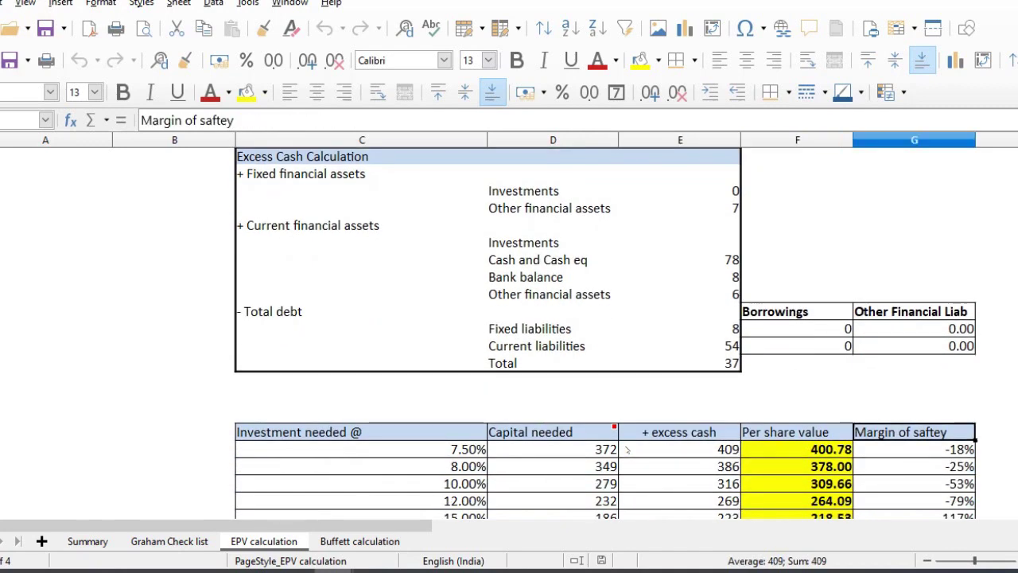
key(Up)
key(Up)
key(Up)
key(Up)
key(Up)
key(Up)
key(Left)
key(Left)
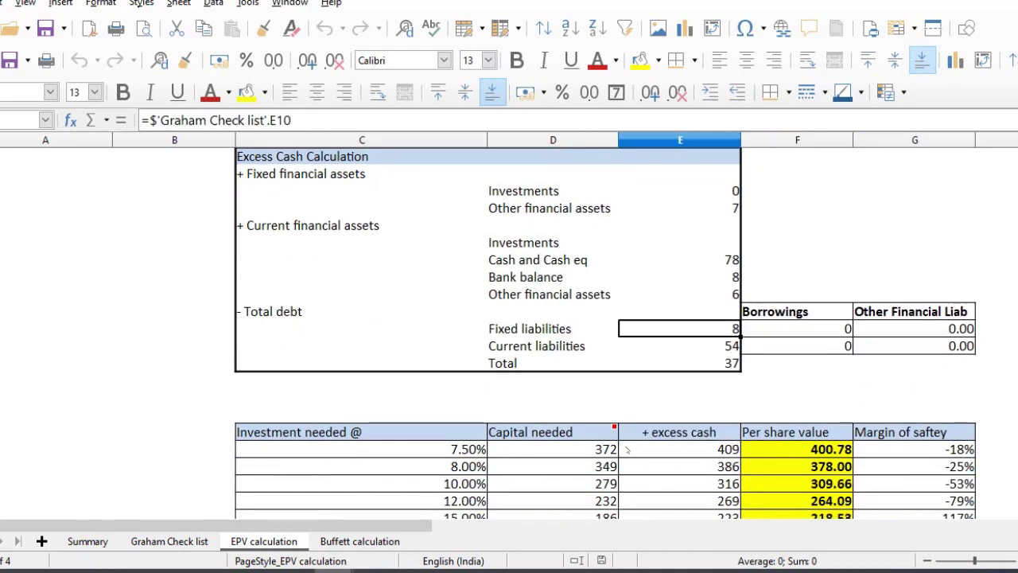
key(shift+Down)
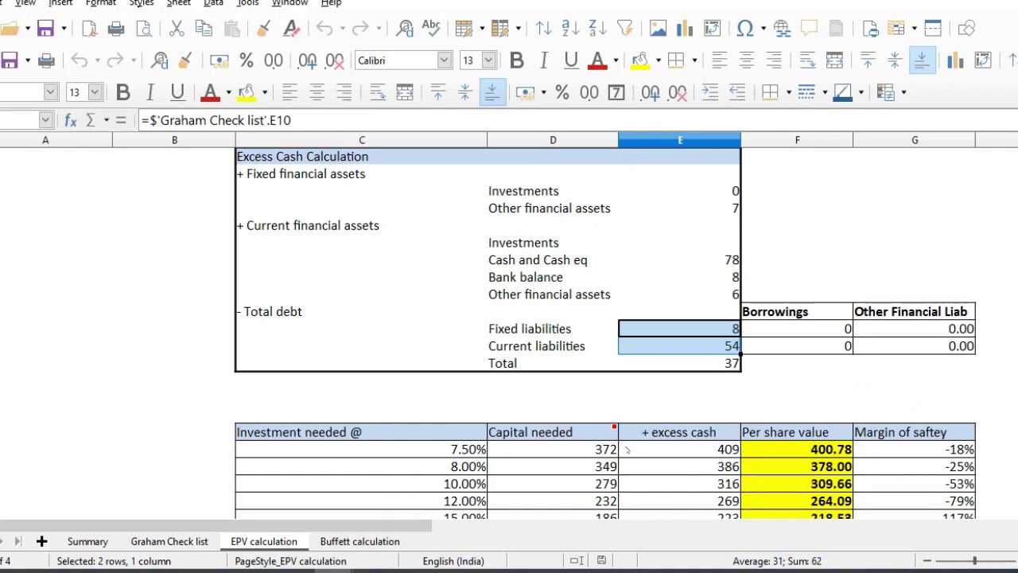
key(Delete)
key(Down)
key(Down)
key(Down)
key(Down)
key(Down)
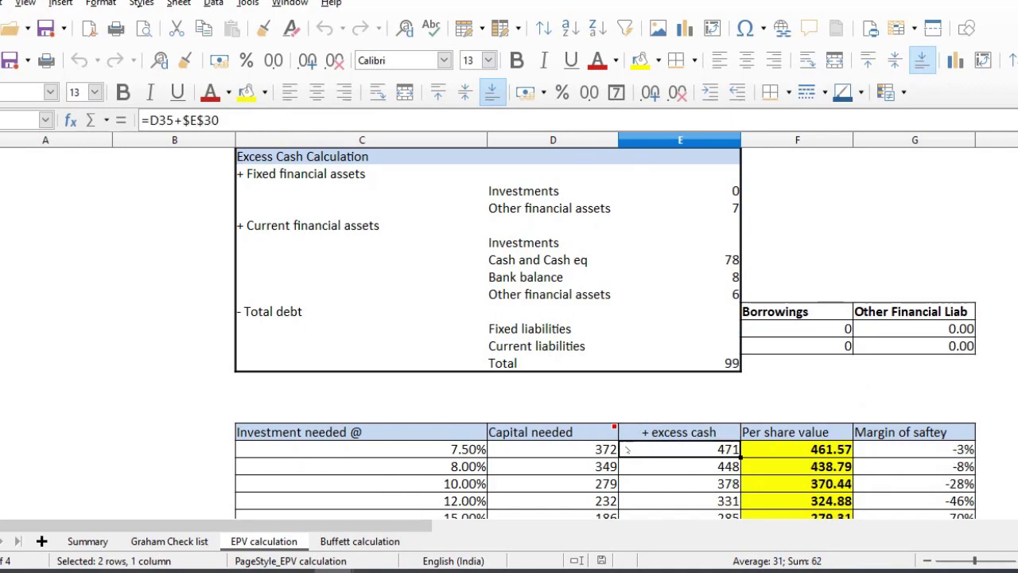
click(94, 543)
click(290, 542)
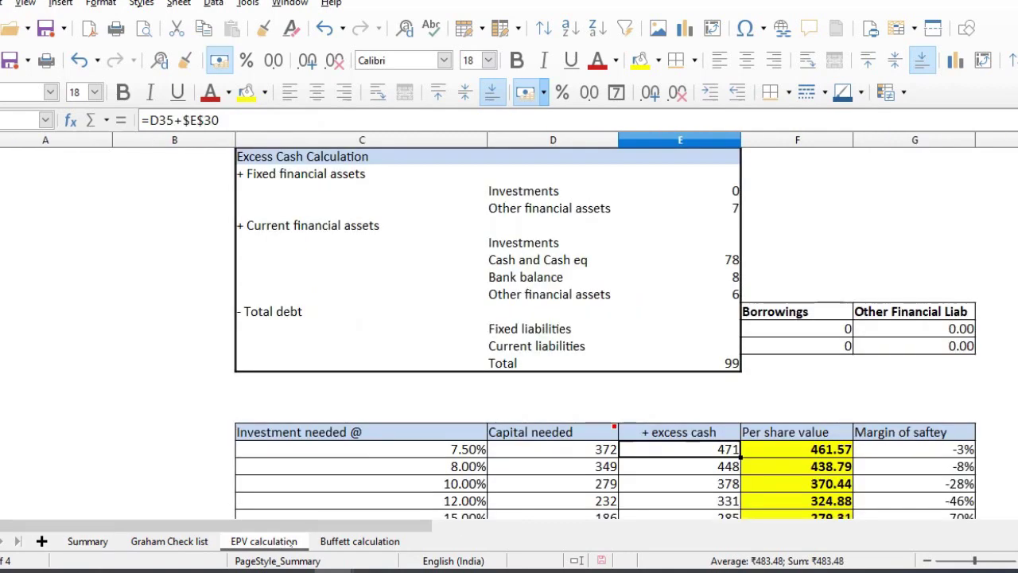
key(ctrl+z)
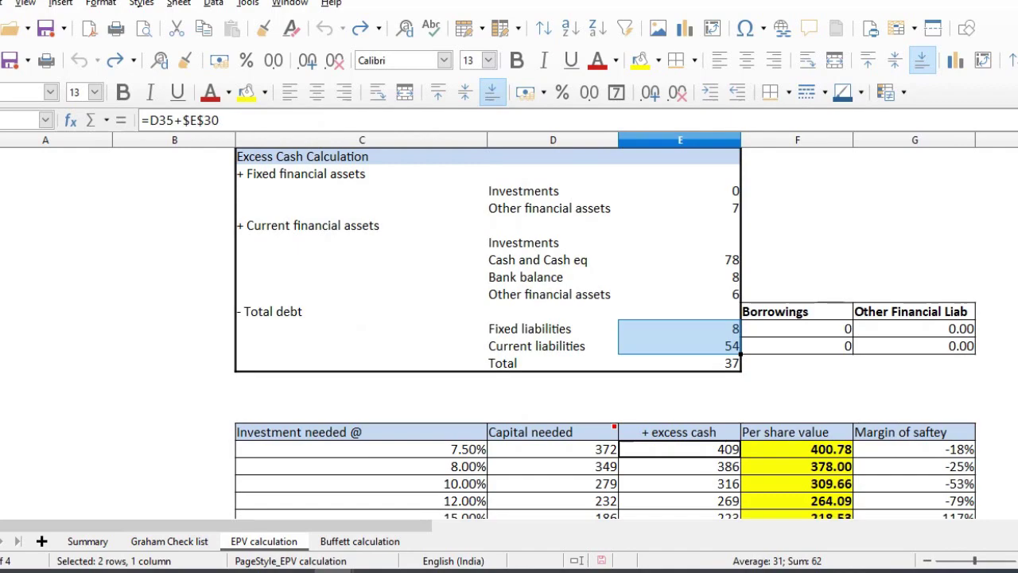
Step: On the Buffett calculation sheet, inspect the 4-year average D&A and capital expense formulas
key(ctrl+Page_Down)
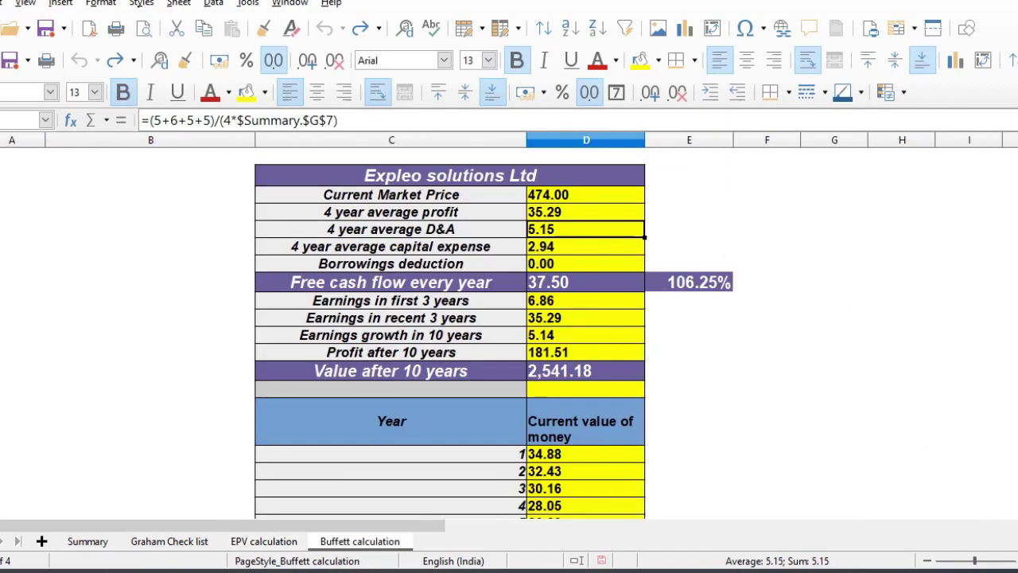
key(shift+space)
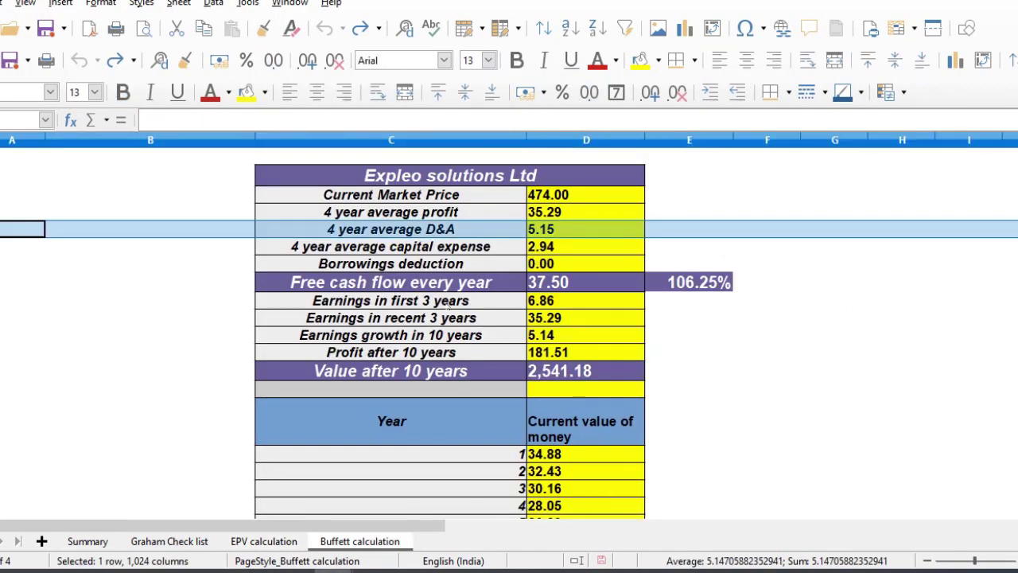
click(558, 248)
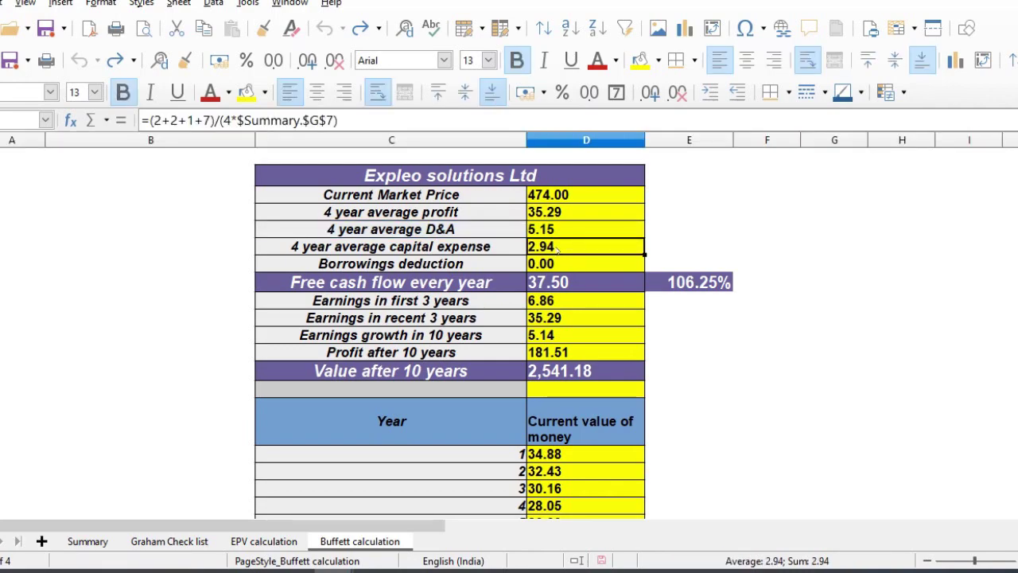
key(Up)
key(Up)
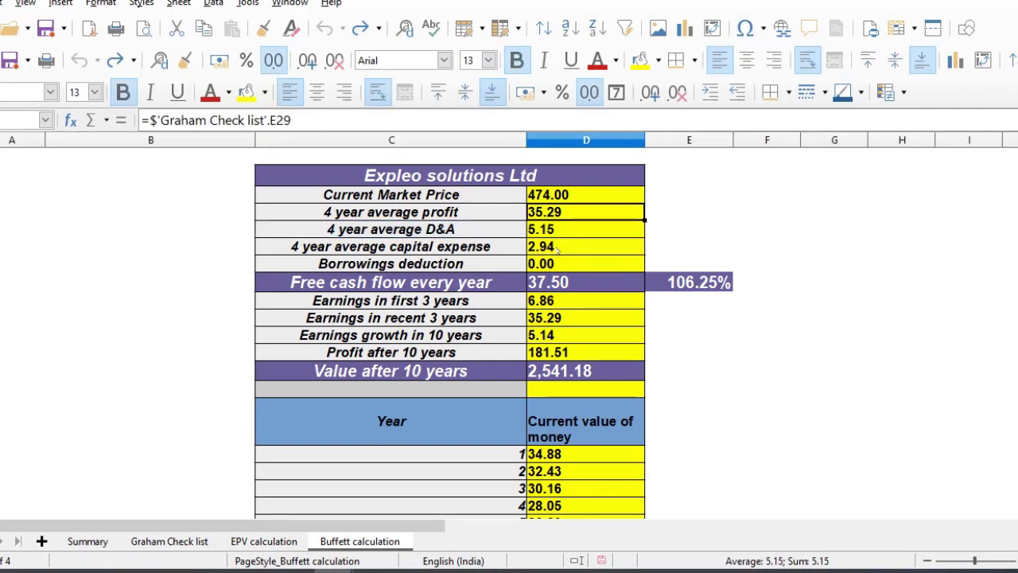
key(Down)
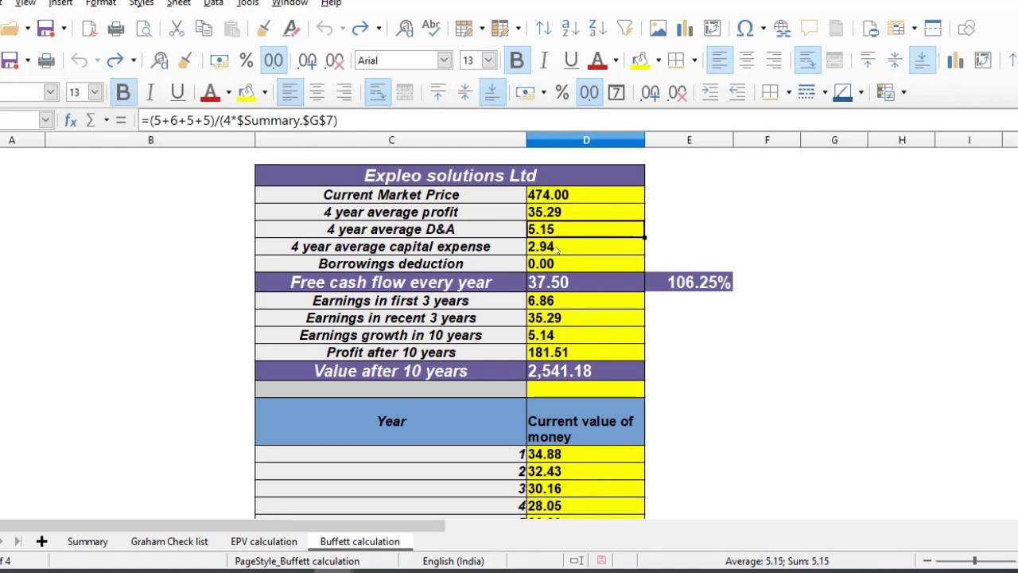
key(Down)
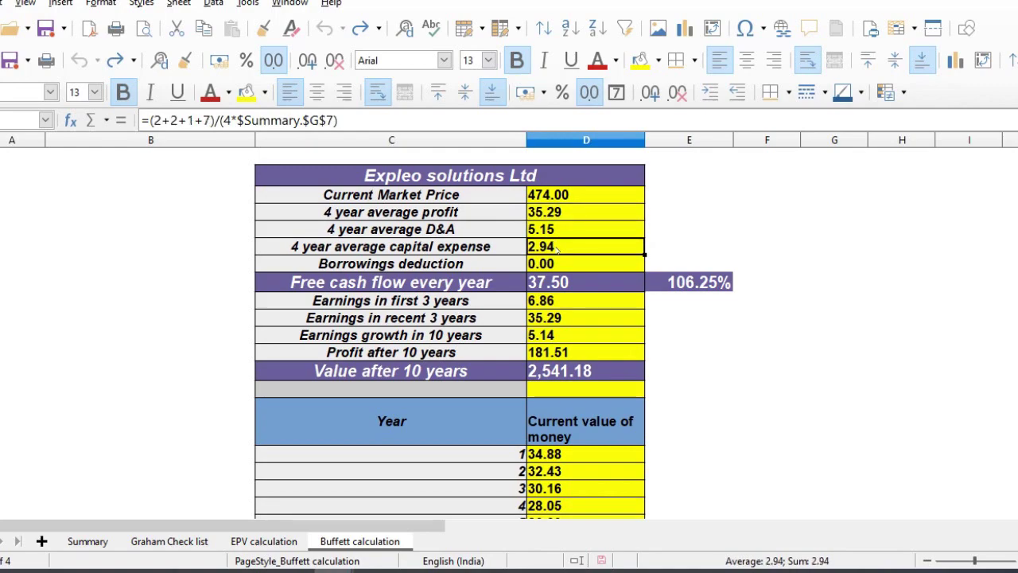
Step: Check the borrowings deduction and the 37.50 free cash flow formula, down to year 1 present value
key(Down)
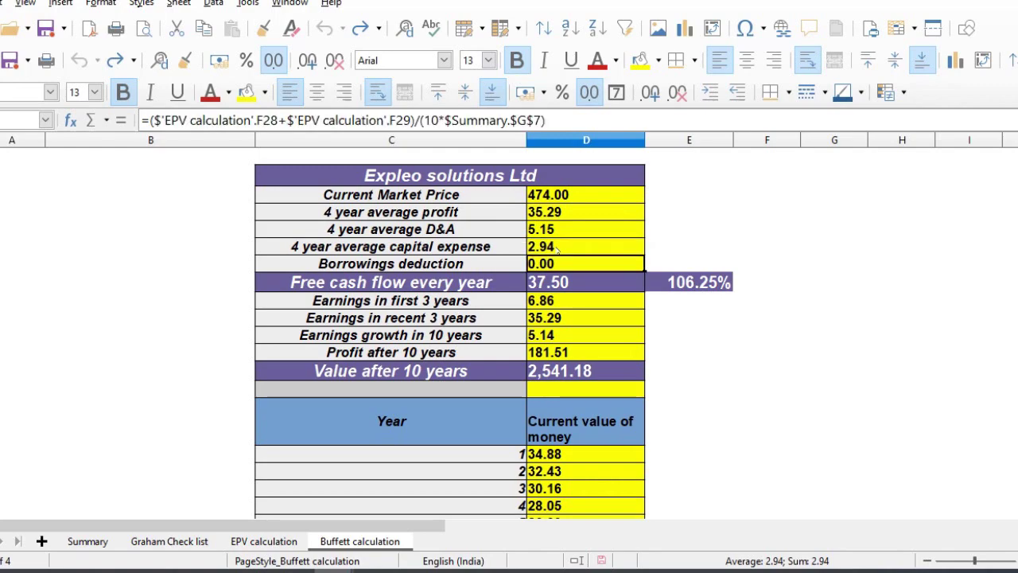
key(Down)
key(Up)
key(Up)
key(Up)
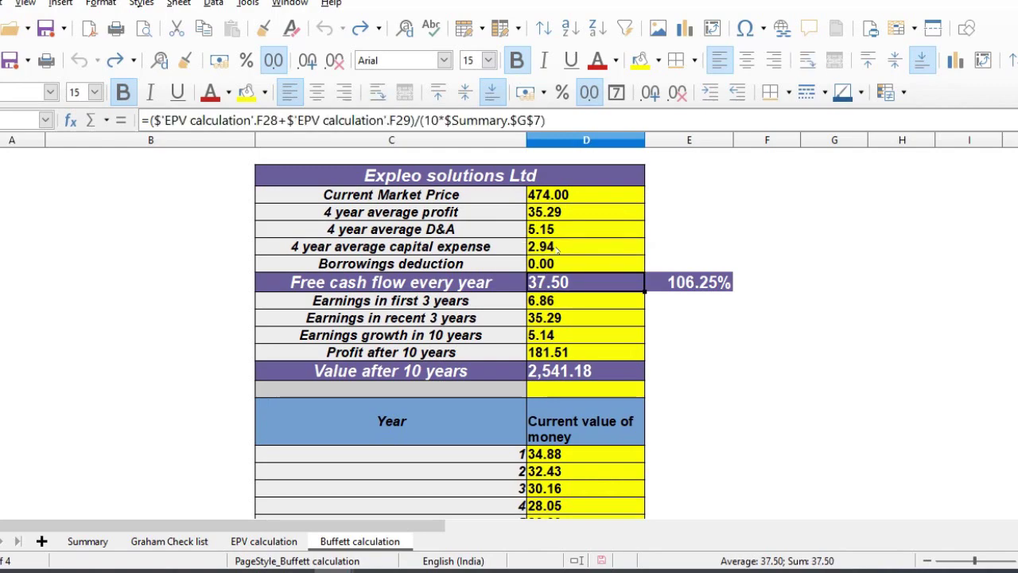
key(Up)
key(Down)
key(Down)
key(Down)
key(Down)
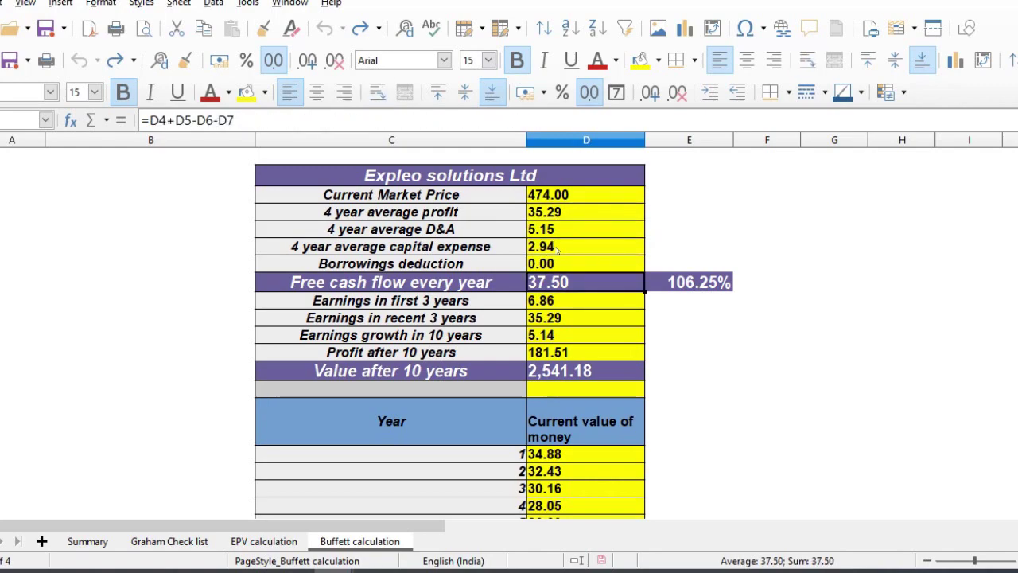
key(Down)
key(Down)
key(Down)
key(Down)
key(Down)
key(Down)
key(Down)
key(Down)
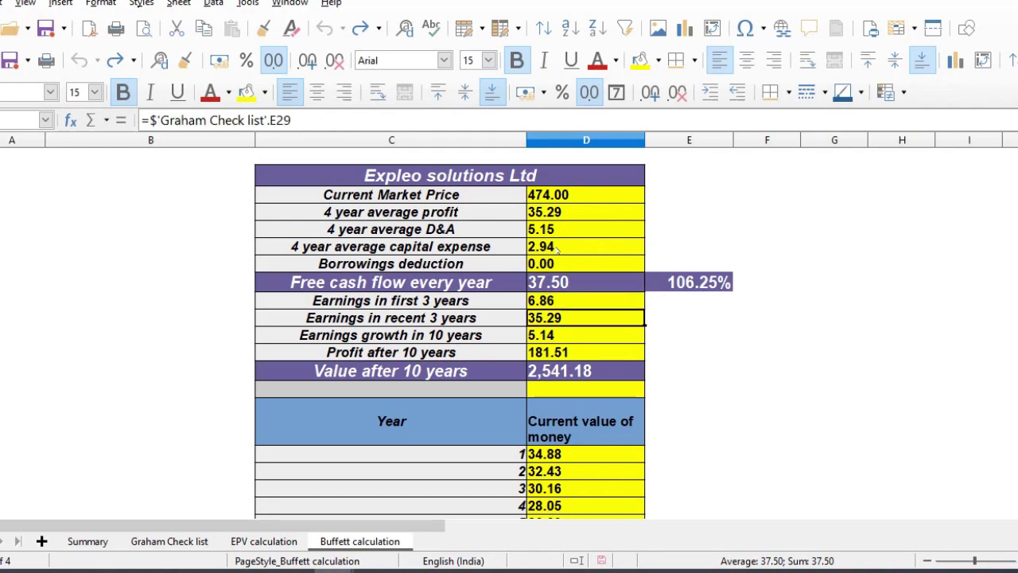
key(Down)
key(Down)
key(Down)
key(Down)
key(Down)
key(Down)
key(Down)
key(Down)
key(Down)
key(Down)
key(Down)
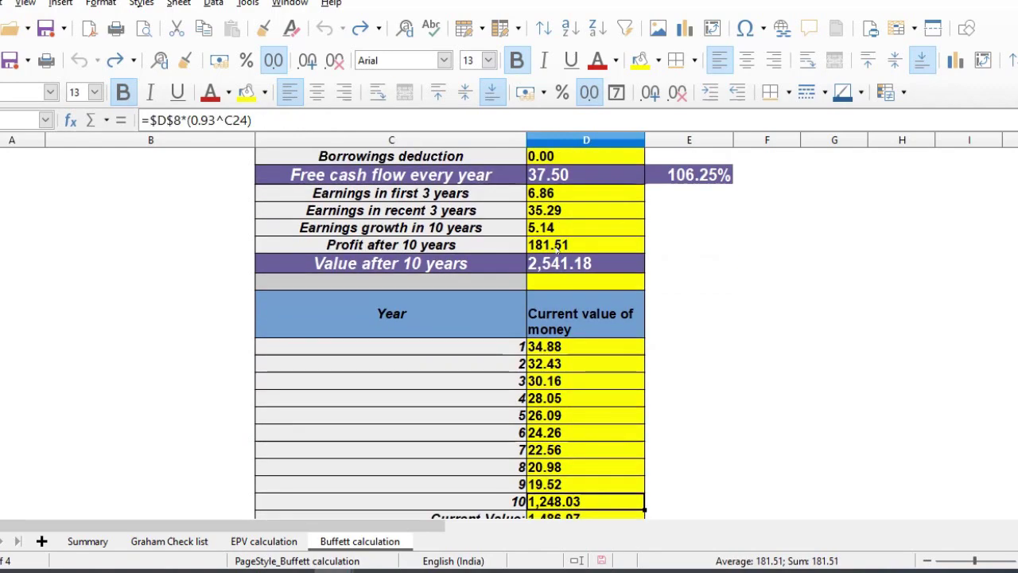
key(Up)
key(Up)
key(Down)
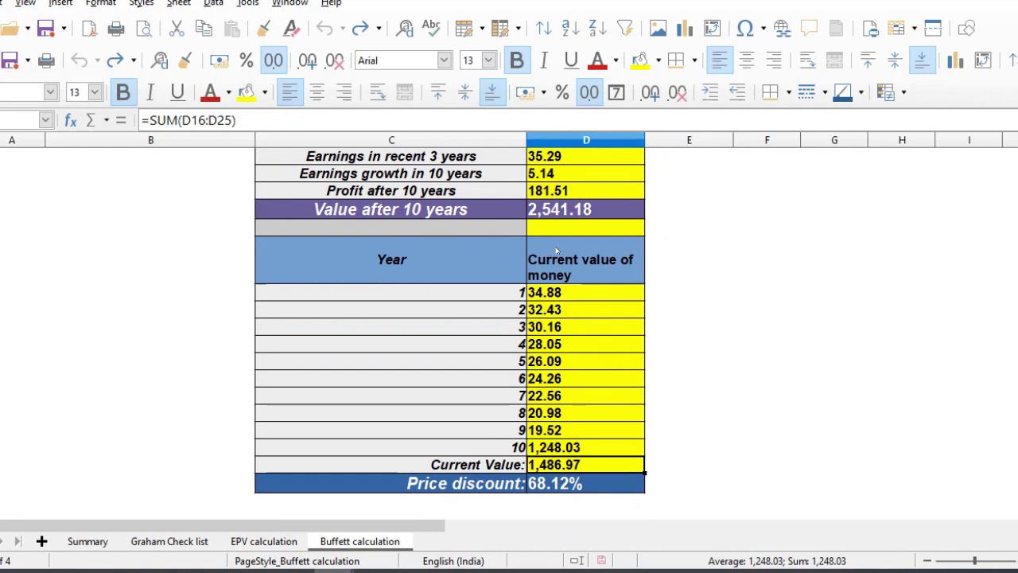
key(Up)
key(Up)
key(Up)
key(Up)
key(Up)
key(Up)
key(Up)
key(Up)
key(Up)
key(Up)
key(Up)
key(Up)
key(Up)
key(Up)
key(Up)
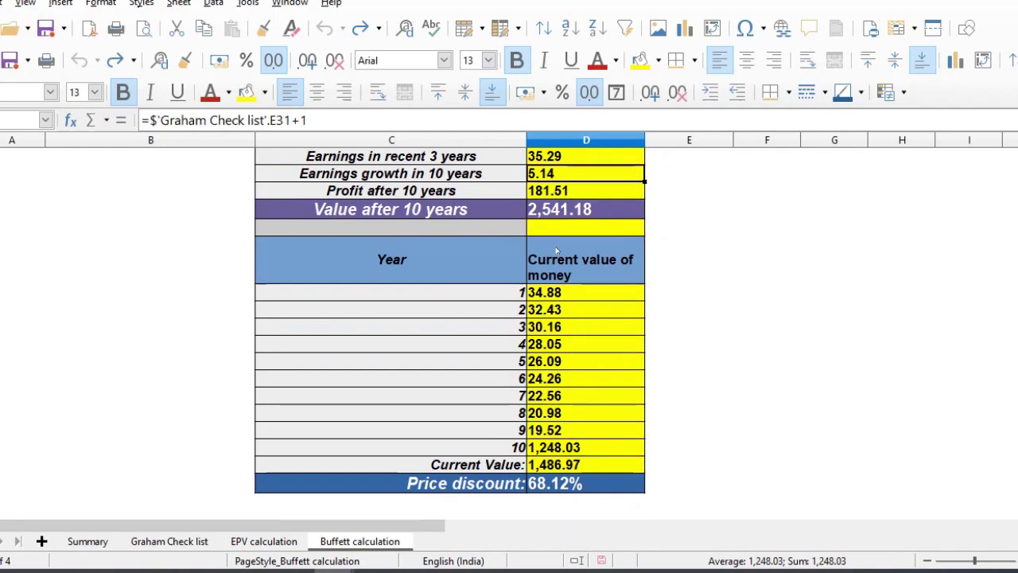
text(2)
key(Return)
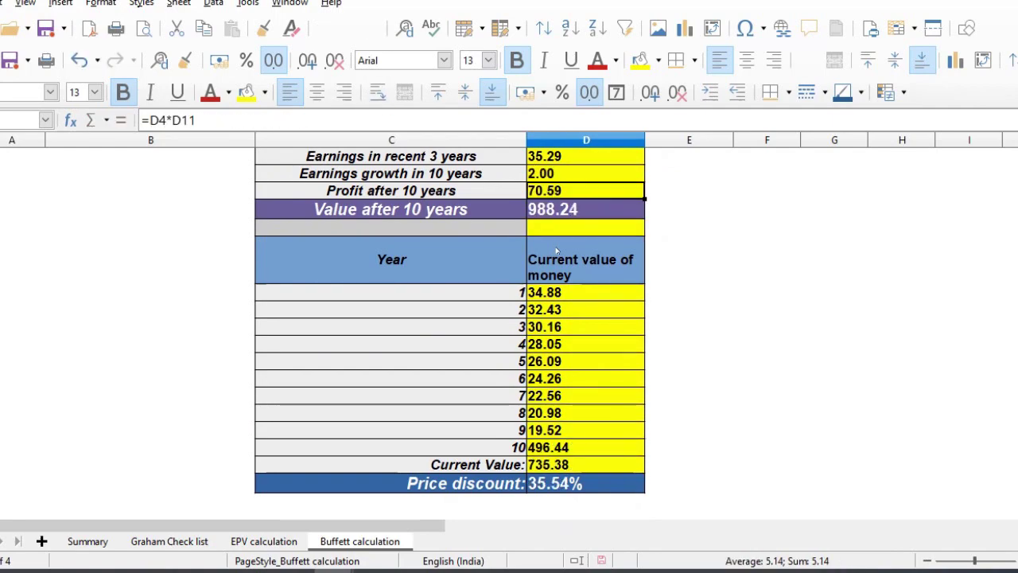
key(Down)
key(Down)
key(Down)
key(Down)
key(Down)
key(Down)
key(Down)
key(Down)
key(Down)
key(Down)
key(Down)
key(Down)
key(Down)
key(Down)
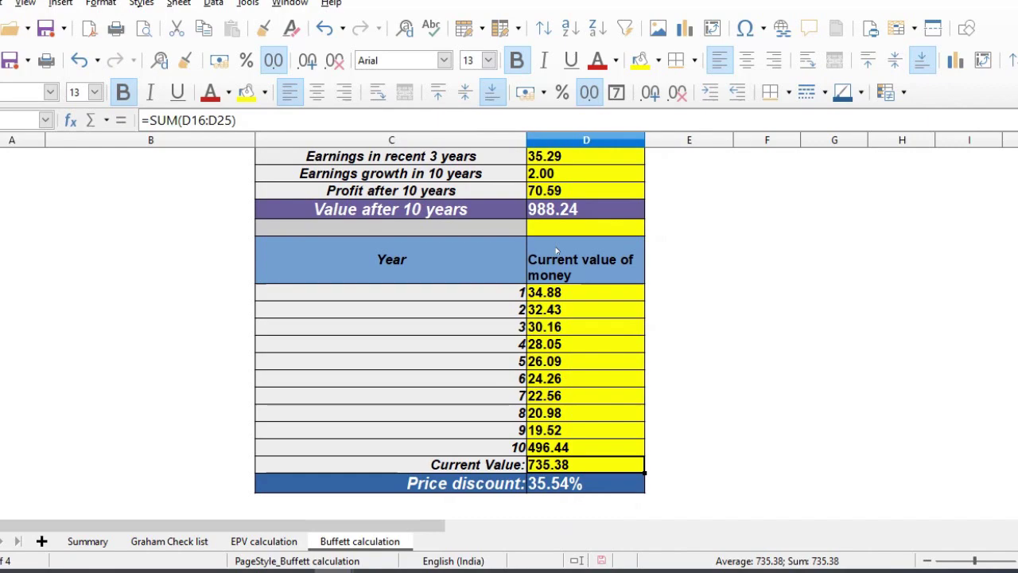
key(ctrl+z)
key(ctrl+s)
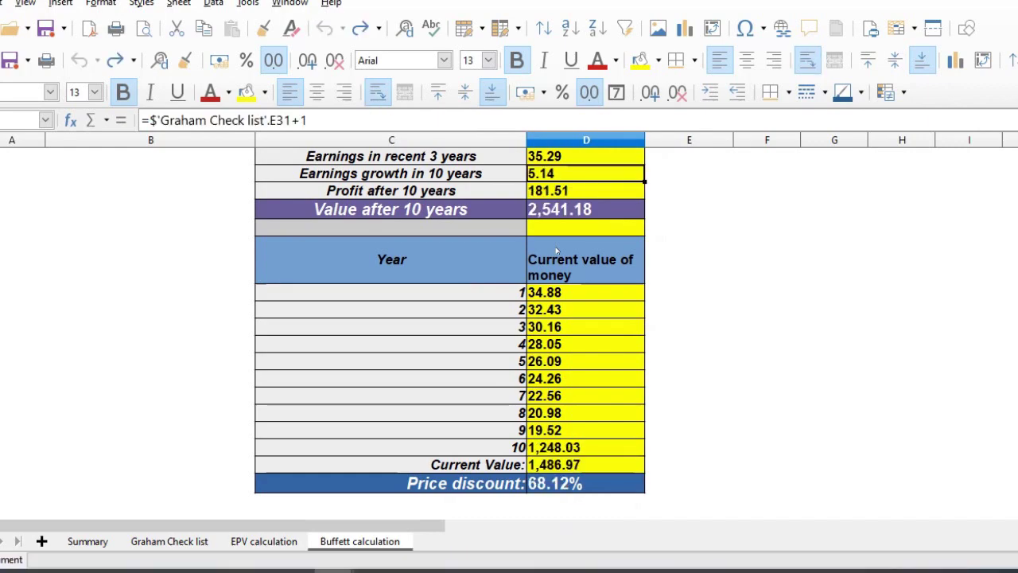